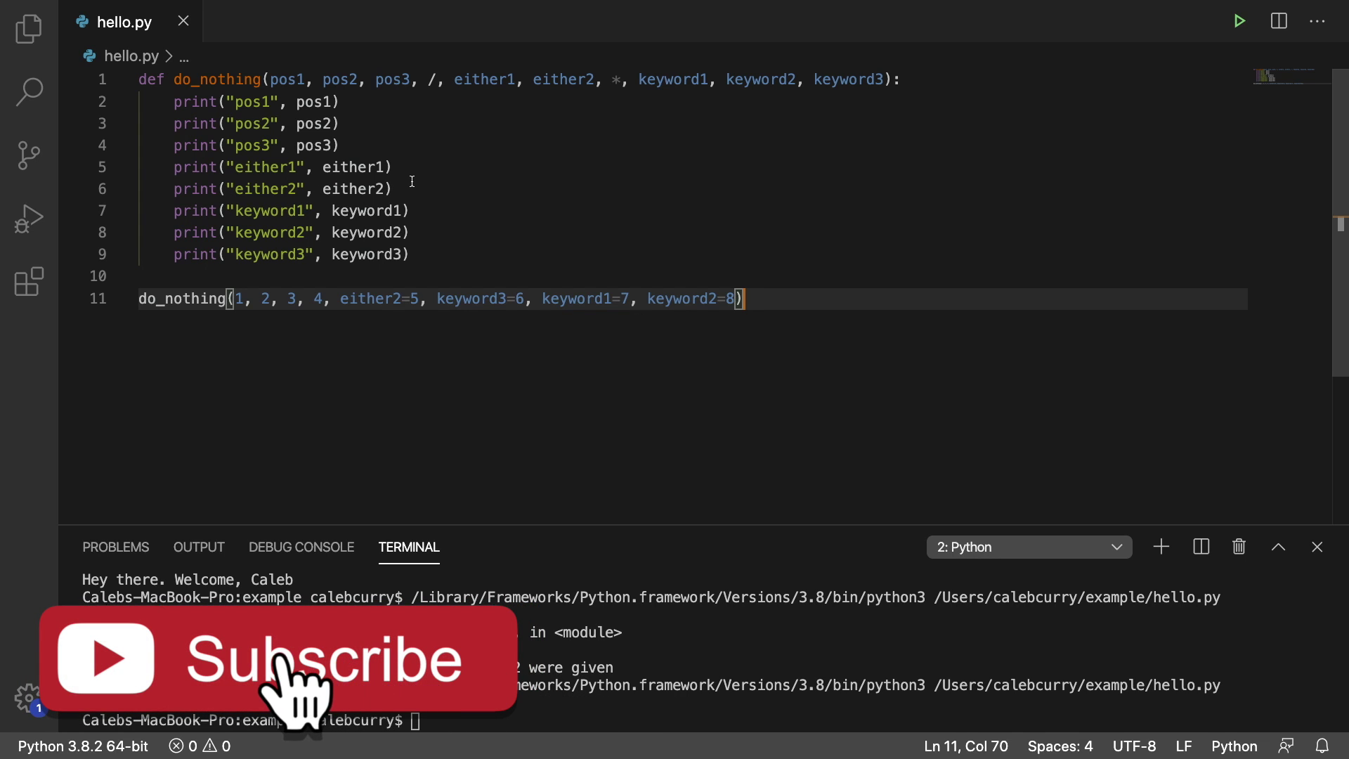
- Highlight the '/' separator, the either parameters and the keyword-only parameters on line 1
{"action": "left_click_drag", "start_coordinate": [435, 80], "coordinate": [428, 79]}
{"action": "left_click", "coordinate": [419, 79]}
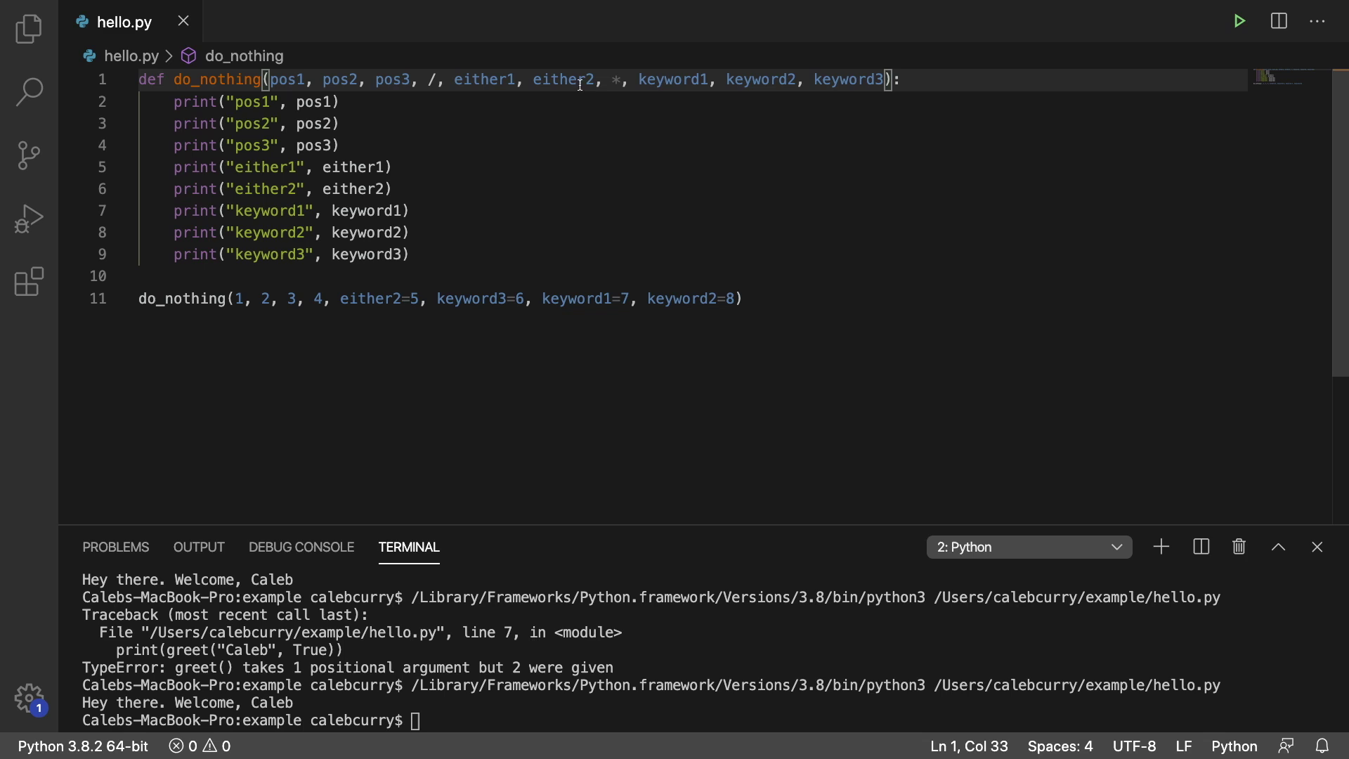
{"action": "left_click_drag", "start_coordinate": [603, 80], "coordinate": [425, 79]}
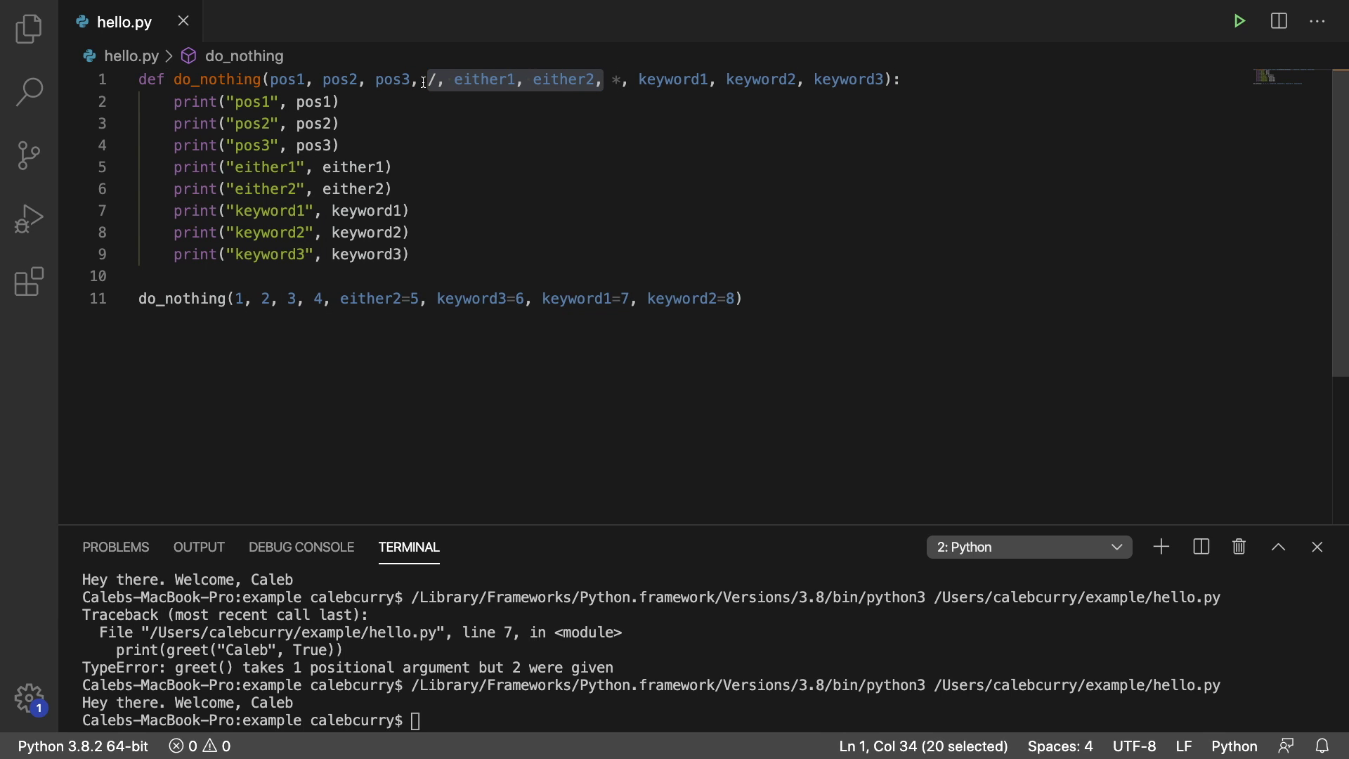
{"action": "left_click", "coordinate": [621, 80]}
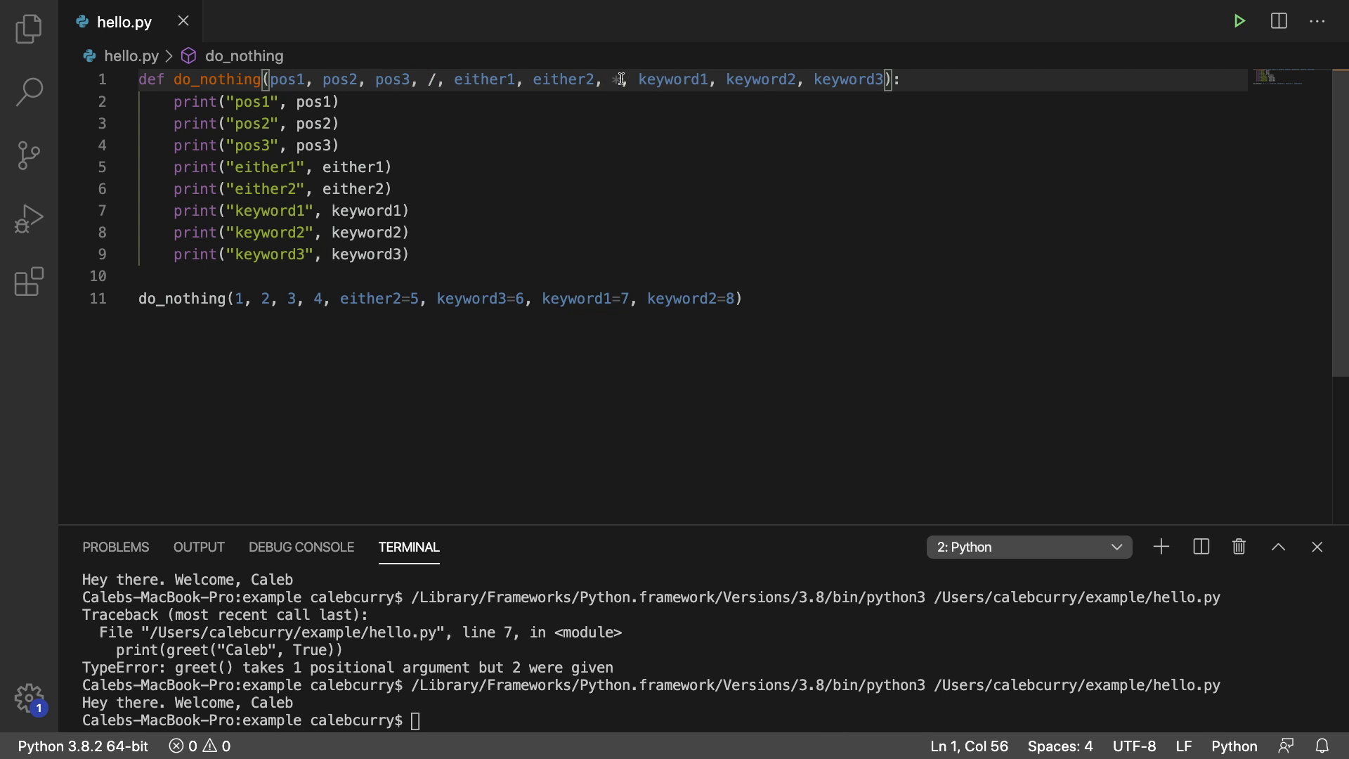
{"action": "left_click_drag", "start_coordinate": [631, 79], "coordinate": [883, 82]}
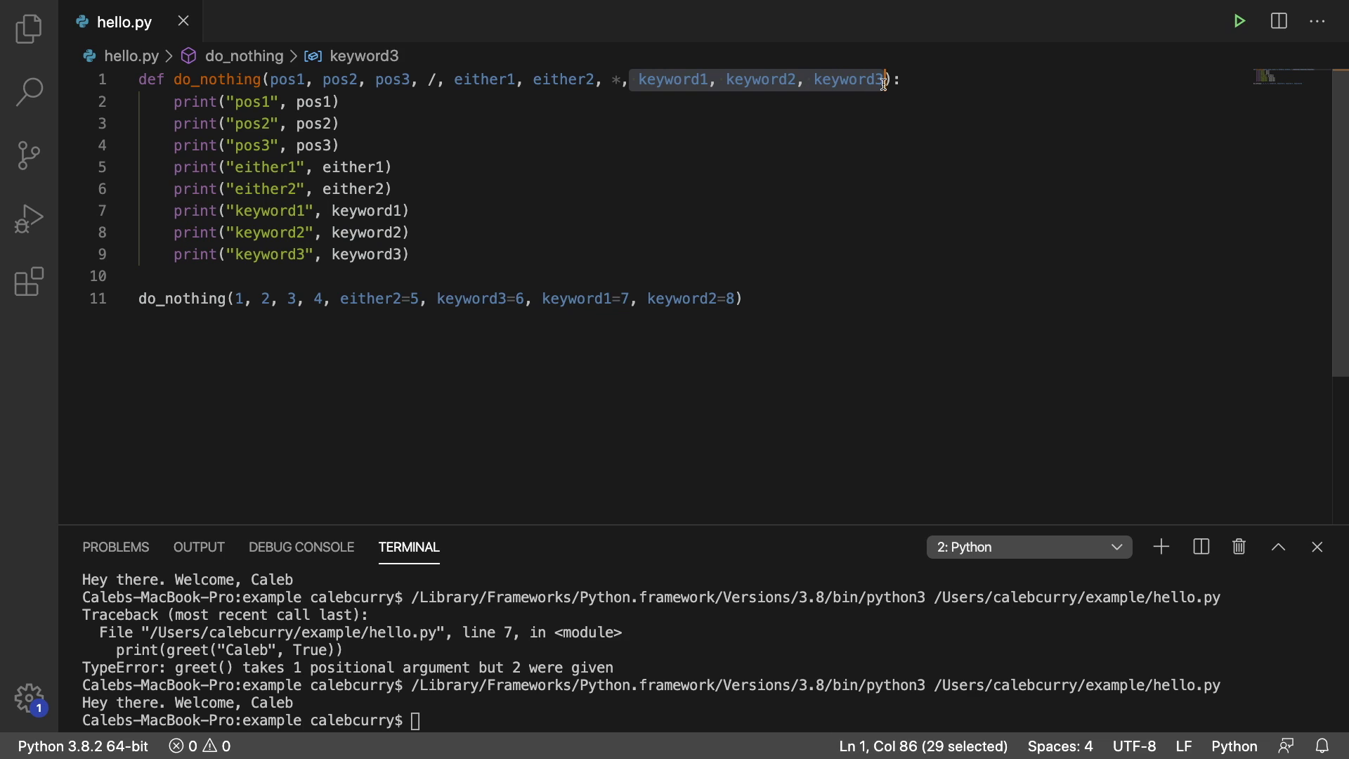
- Run hello.py and match the printed values to the call arguments and parameter groups
{"action": "left_click", "coordinate": [1240, 22]}
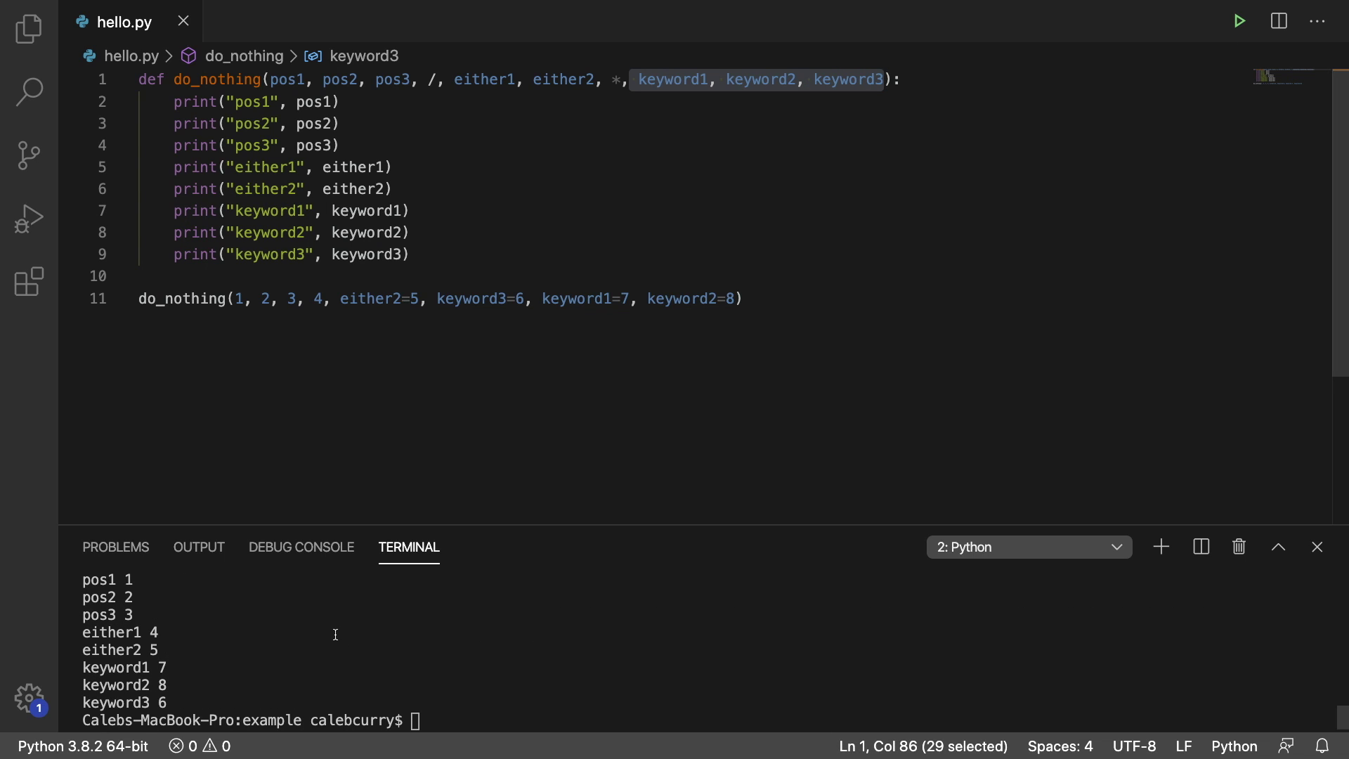
{"action": "double_click", "coordinate": [236, 298]}
{"action": "left_click", "coordinate": [237, 298]}
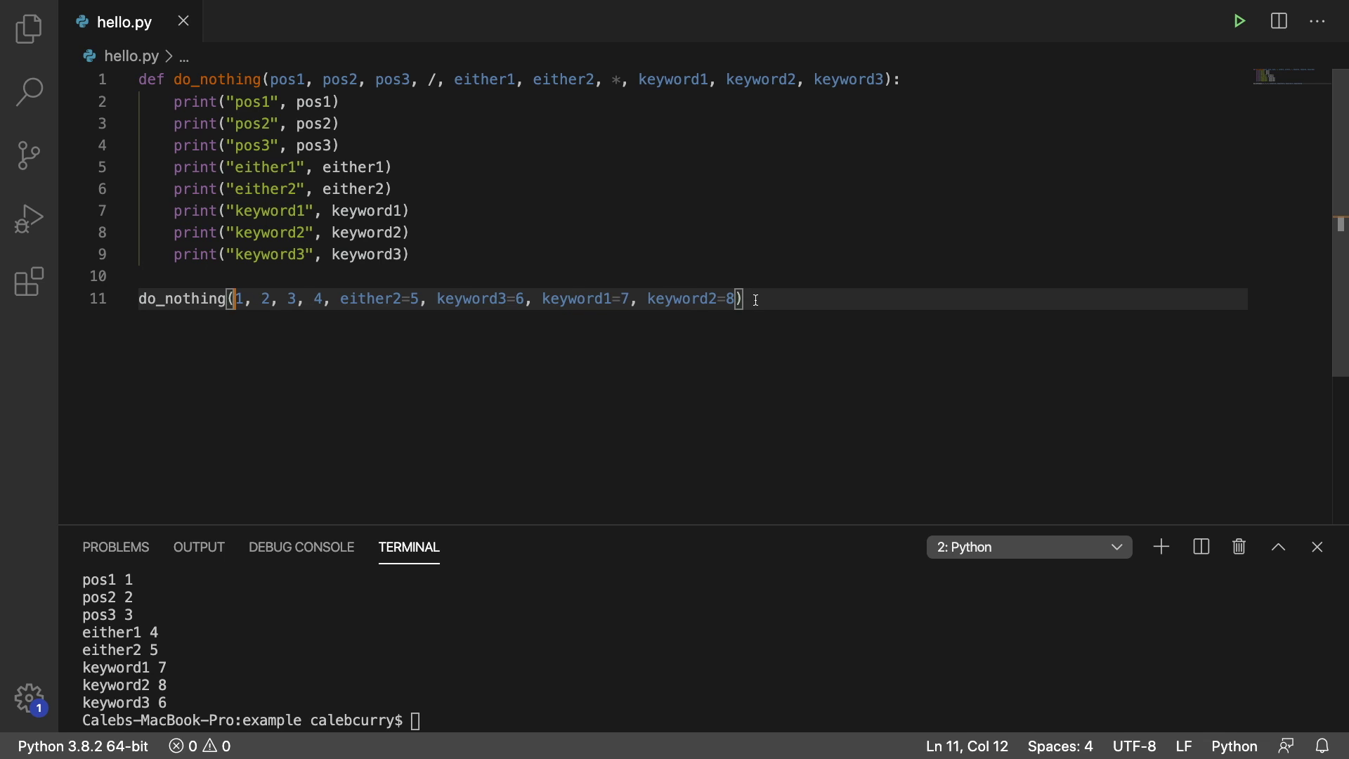
{"action": "left_click_drag", "start_coordinate": [269, 79], "coordinate": [895, 85]}
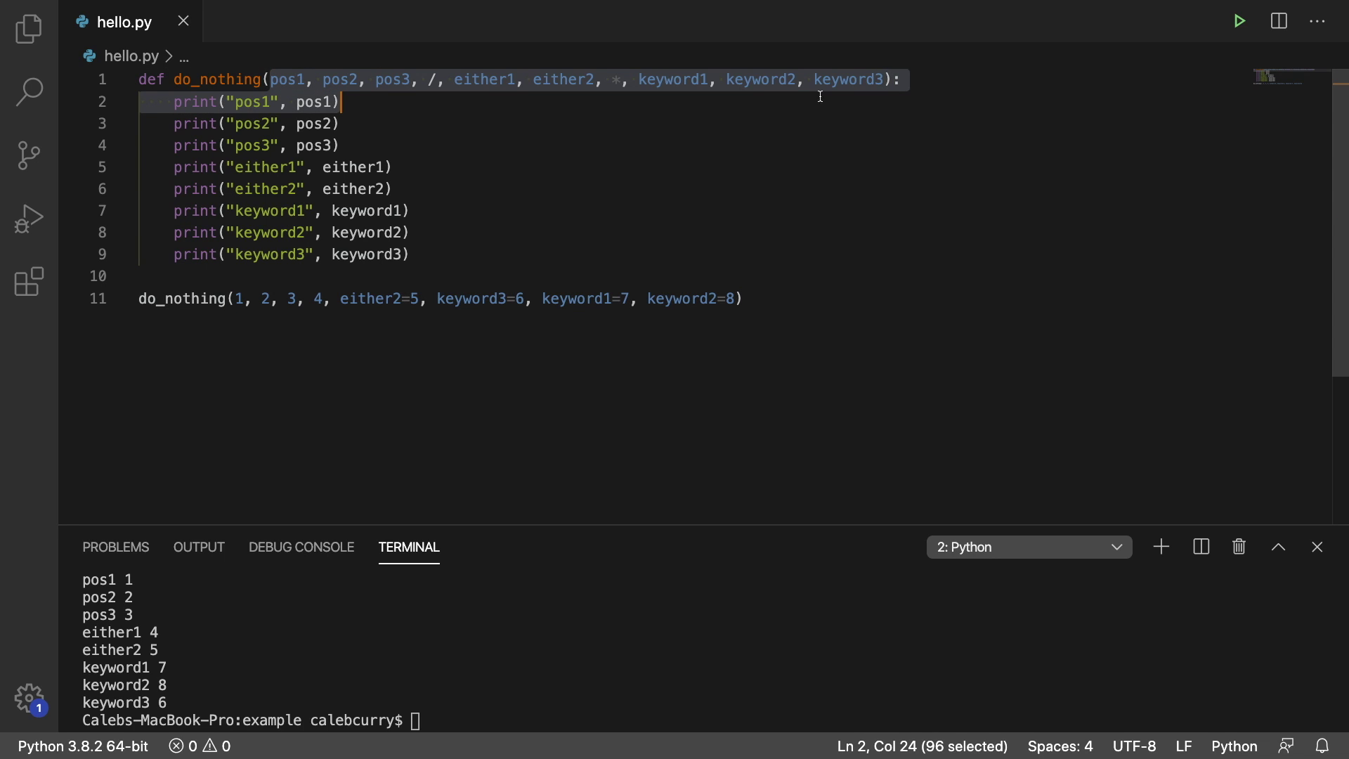
{"action": "left_click", "coordinate": [913, 88]}
{"action": "left_click", "coordinate": [863, 293]}
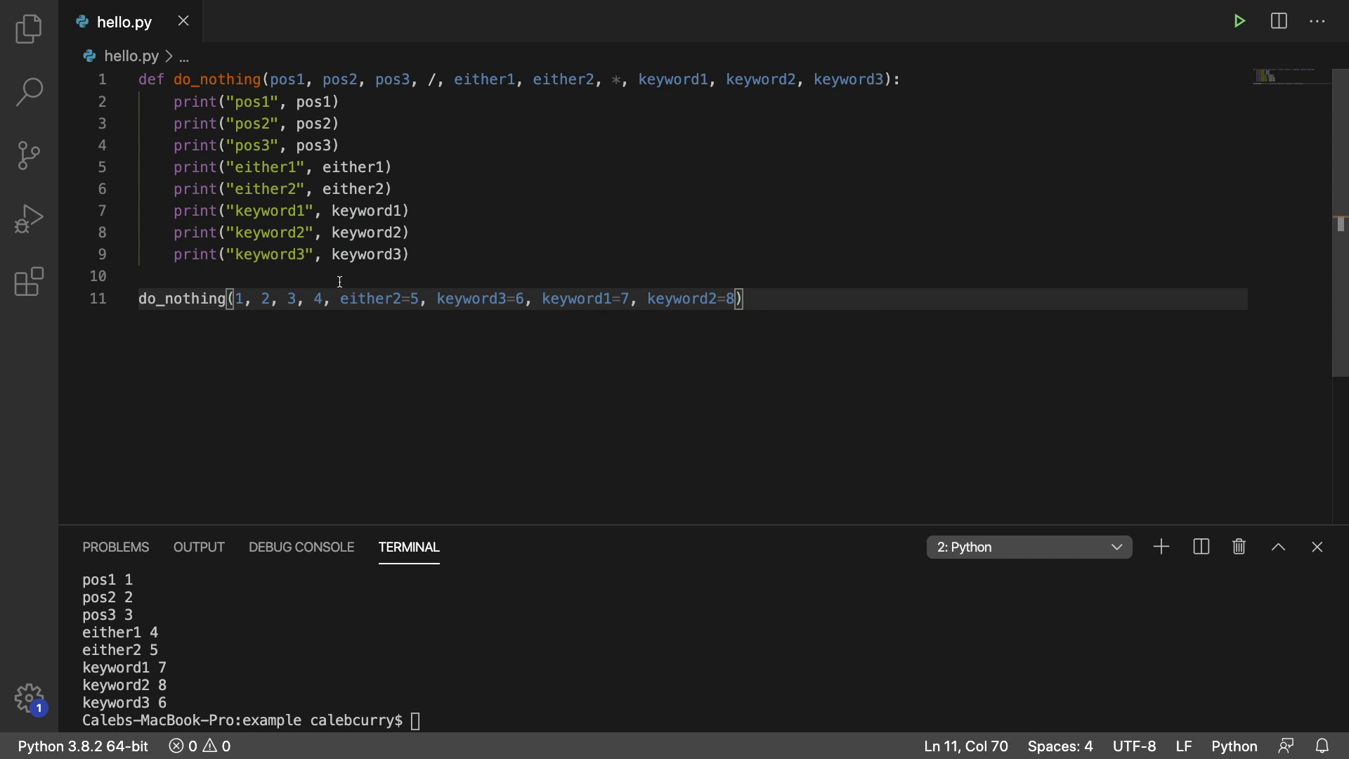
{"action": "left_click_drag", "start_coordinate": [454, 79], "coordinate": [614, 79]}
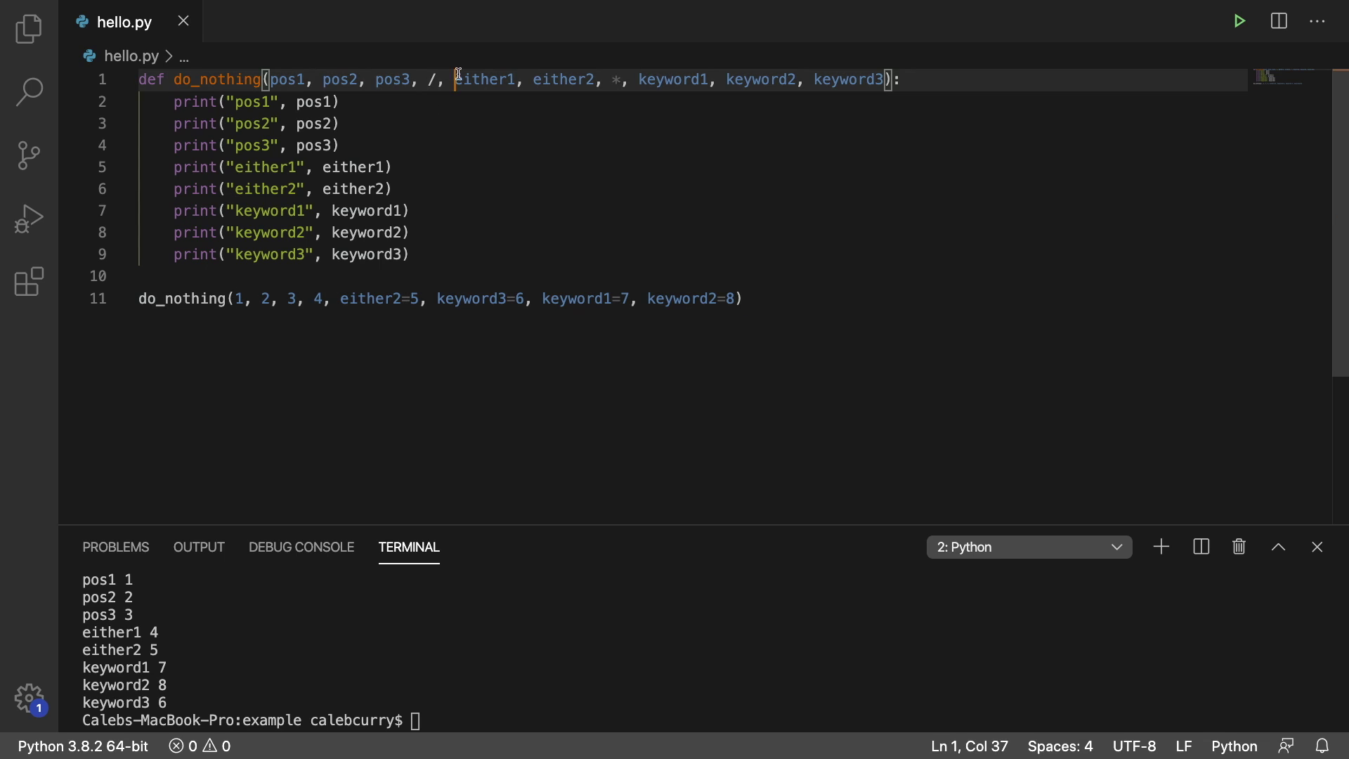
{"action": "left_click", "coordinate": [612, 79]}
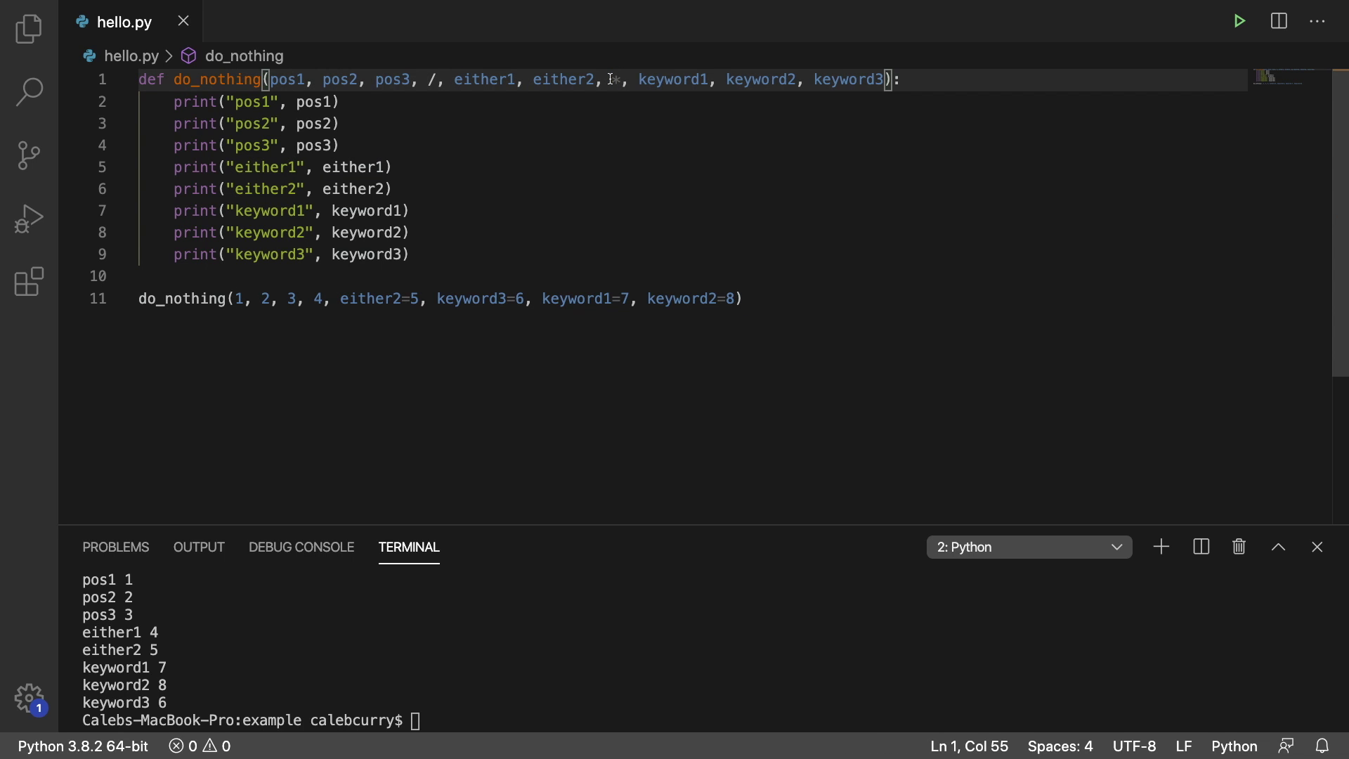
{"action": "scroll", "coordinate": [612, 80], "scroll_direction": "down", "scroll_amount": 1}
{"action": "scroll", "coordinate": [615, 81], "scroll_direction": "up", "scroll_amount": 1}
- Match the positional arguments 1–4 to pos1, pos2, pos3, either1 and the 'either1 4' output
{"action": "left_click_drag", "start_coordinate": [321, 300], "coordinate": [234, 299]}
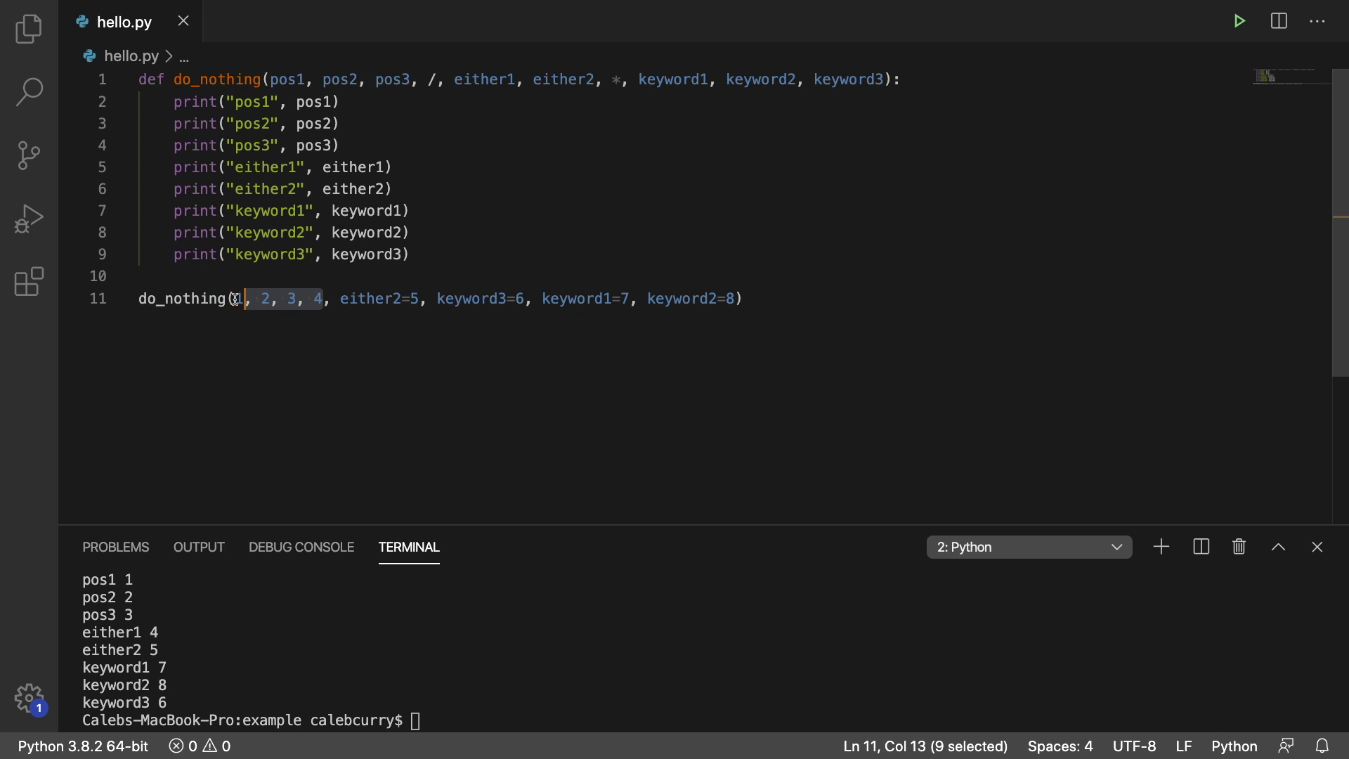
{"action": "left_click", "coordinate": [355, 302]}
{"action": "left_click", "coordinate": [337, 301]}
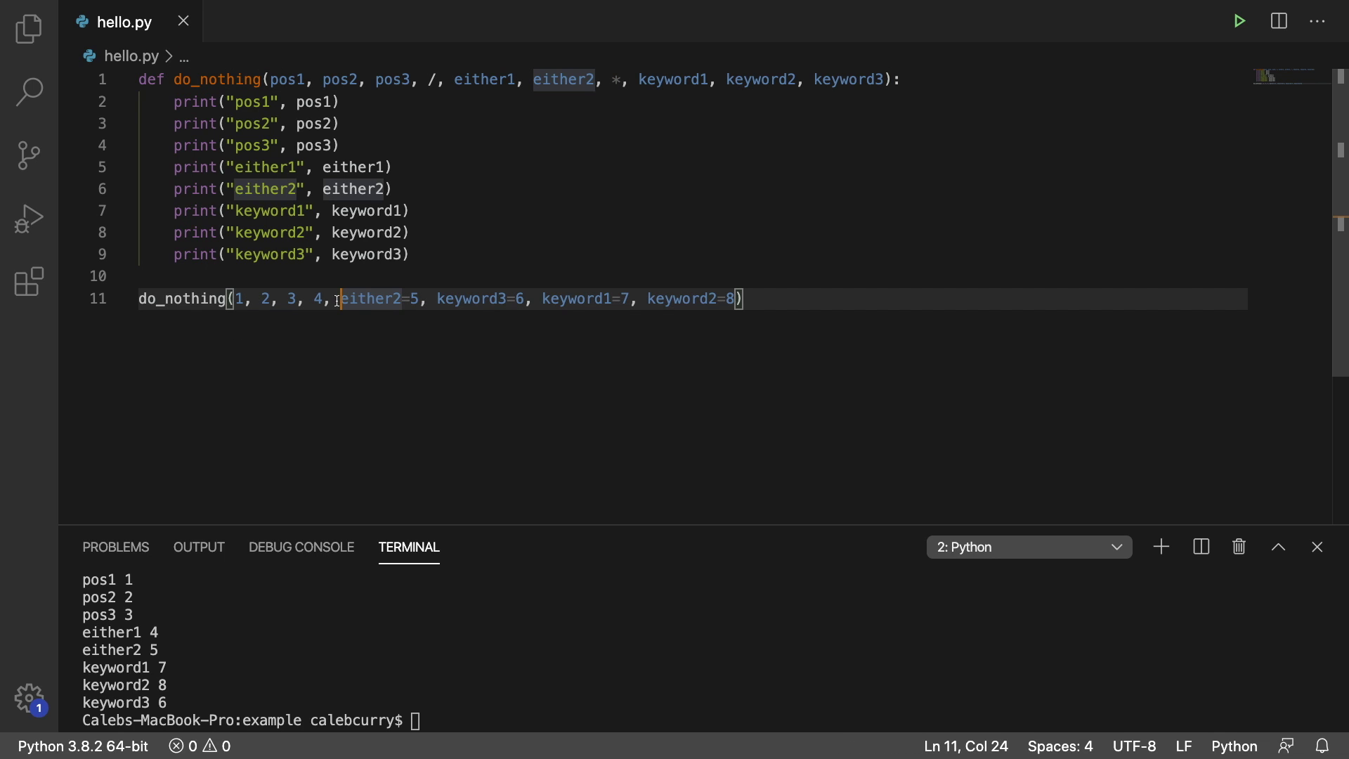
{"action": "left_click", "coordinate": [296, 79]}
{"action": "left_click", "coordinate": [359, 80]}
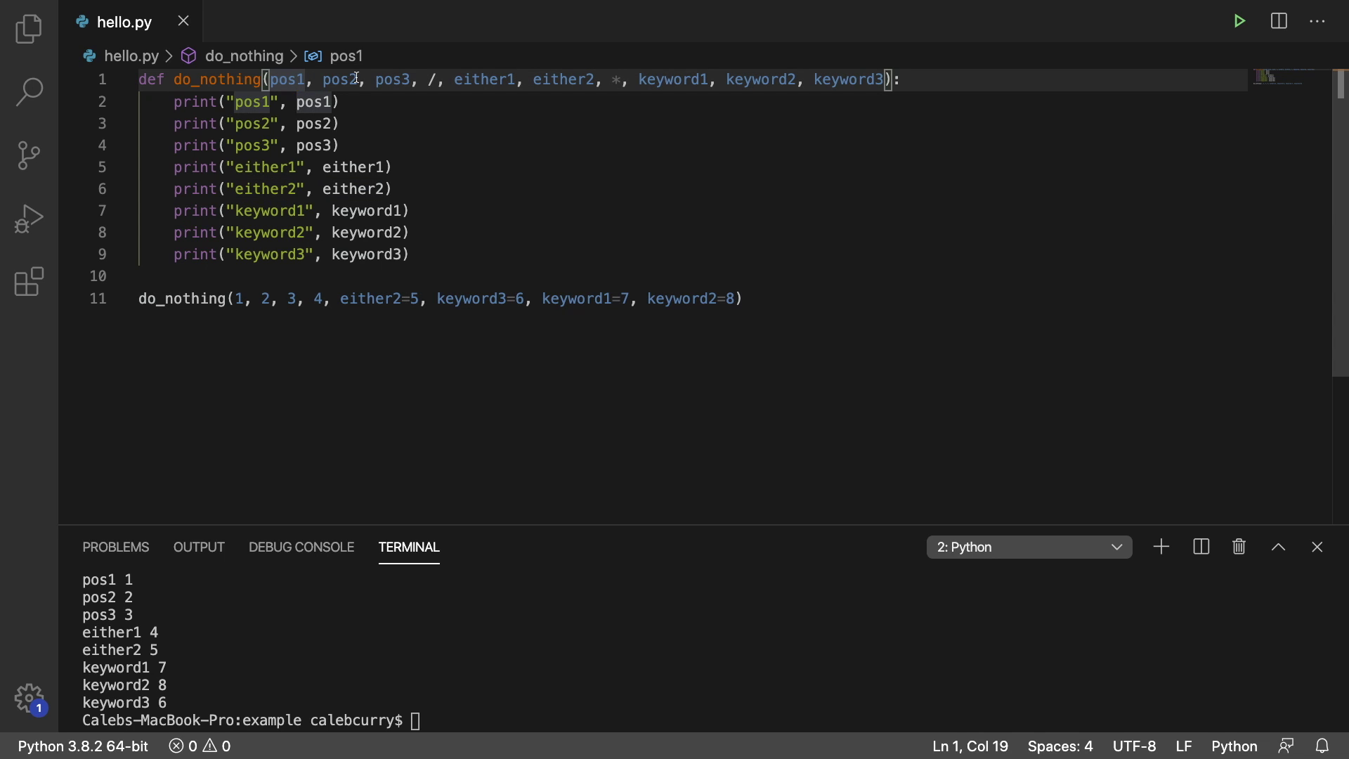
{"action": "left_click", "coordinate": [403, 79]}
{"action": "left_click", "coordinate": [500, 79]}
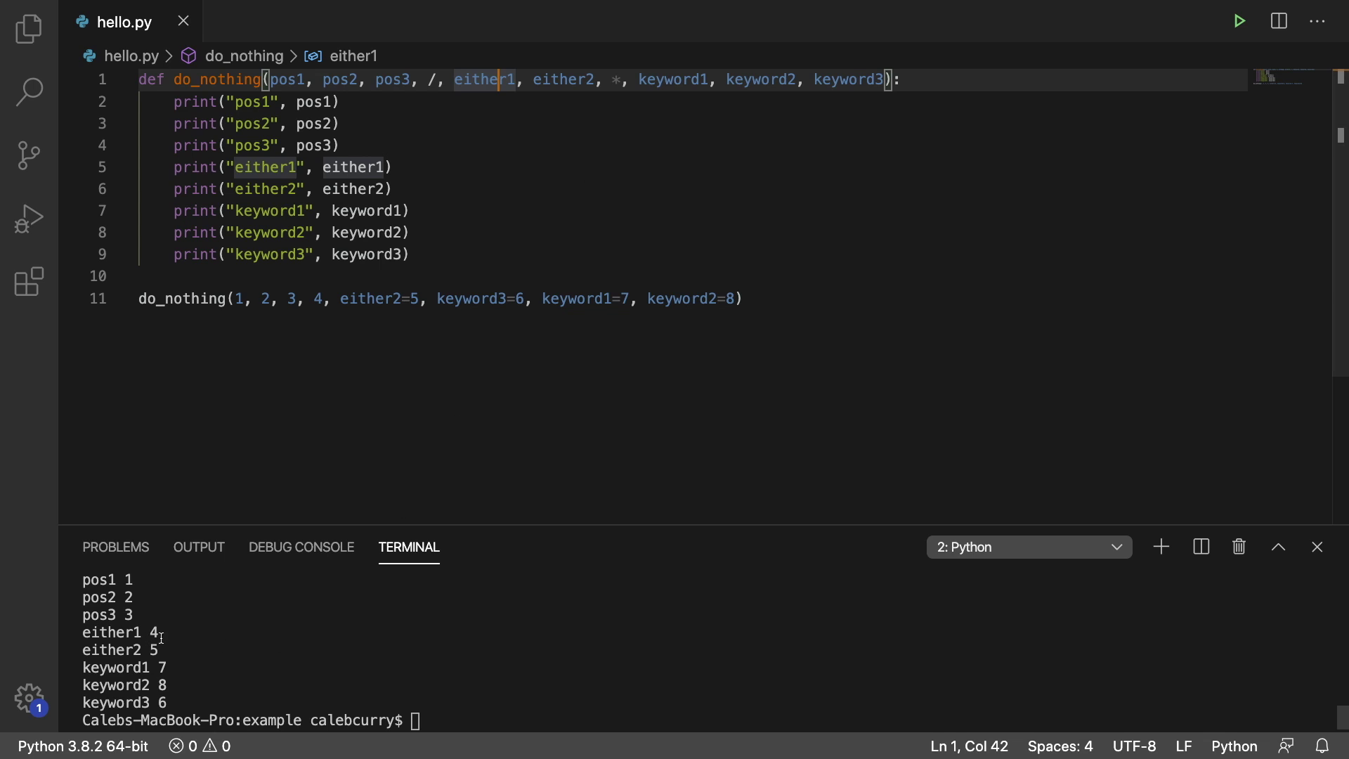
{"action": "left_click_drag", "start_coordinate": [82, 633], "coordinate": [165, 634]}
{"action": "left_click_drag", "start_coordinate": [325, 303], "coordinate": [314, 303]}
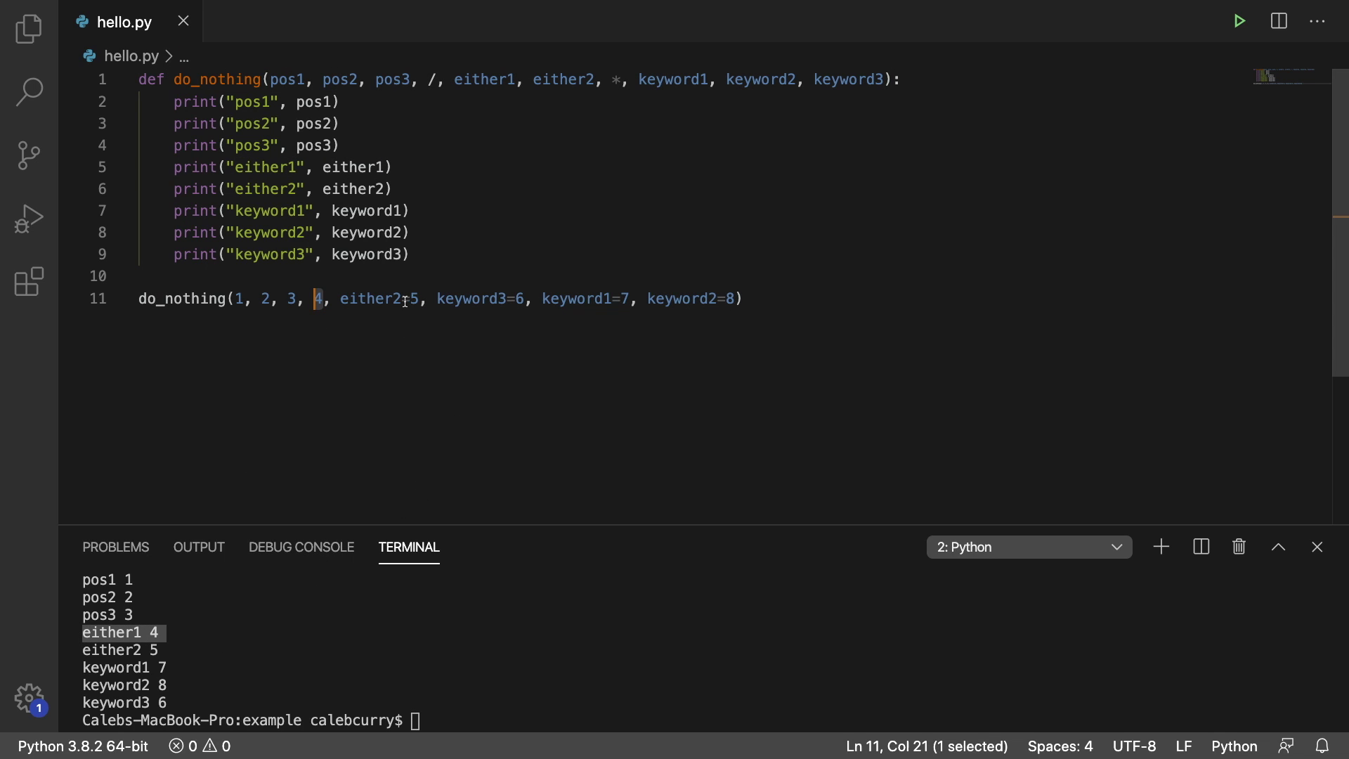
- Delete 'either2=' from the fifth argument and rerun hello.py, checking the 'either2 5' line
{"action": "left_click_drag", "start_coordinate": [410, 303], "coordinate": [338, 303]}
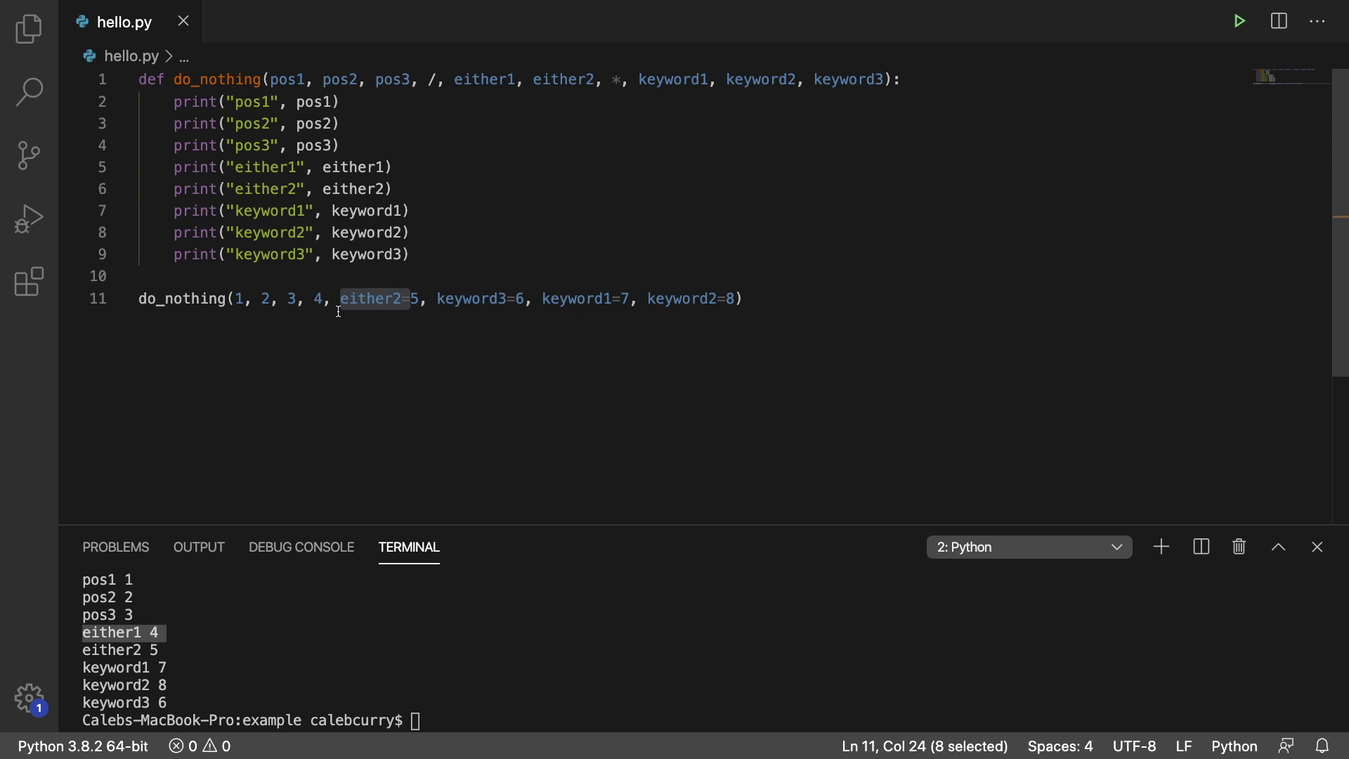
{"action": "key", "text": "BackSpace"}
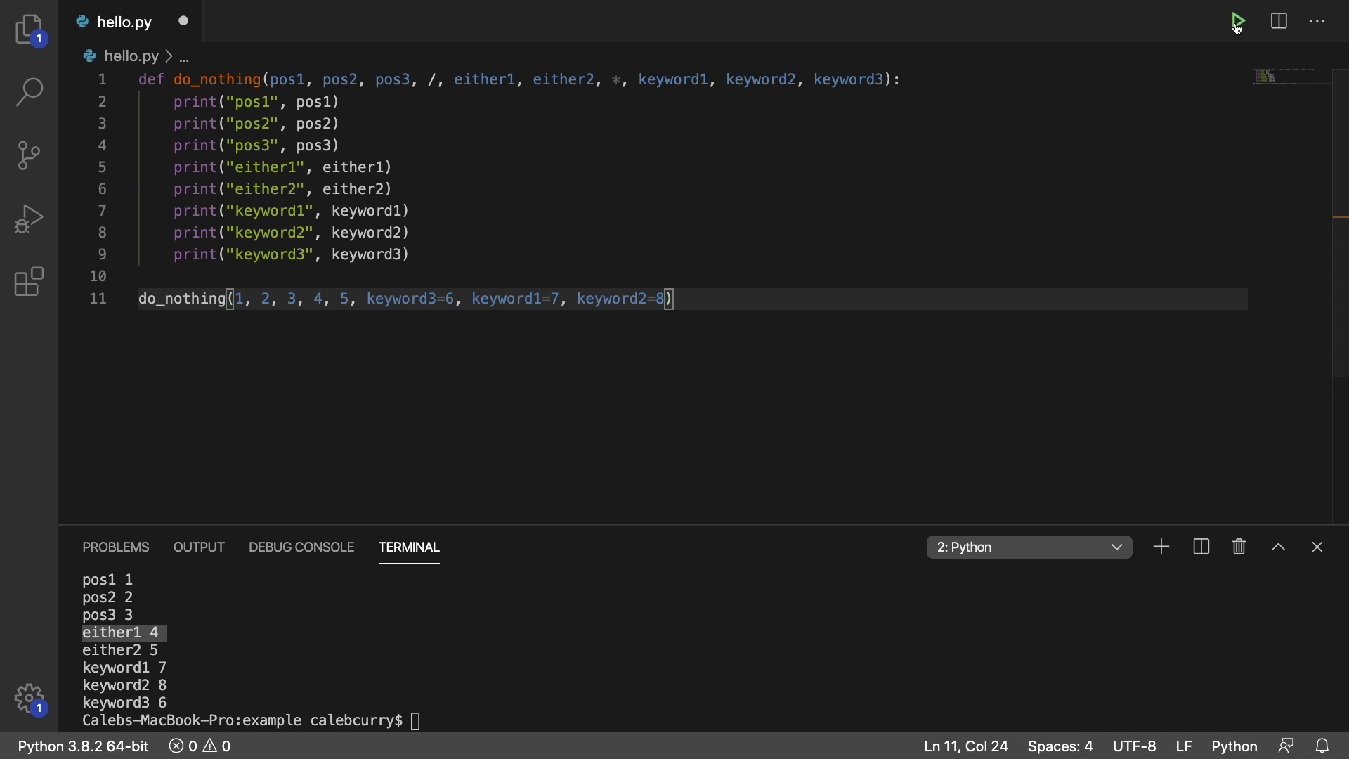
{"action": "left_click", "coordinate": [1238, 22]}
{"action": "left_click_drag", "start_coordinate": [181, 650], "coordinate": [80, 652]}
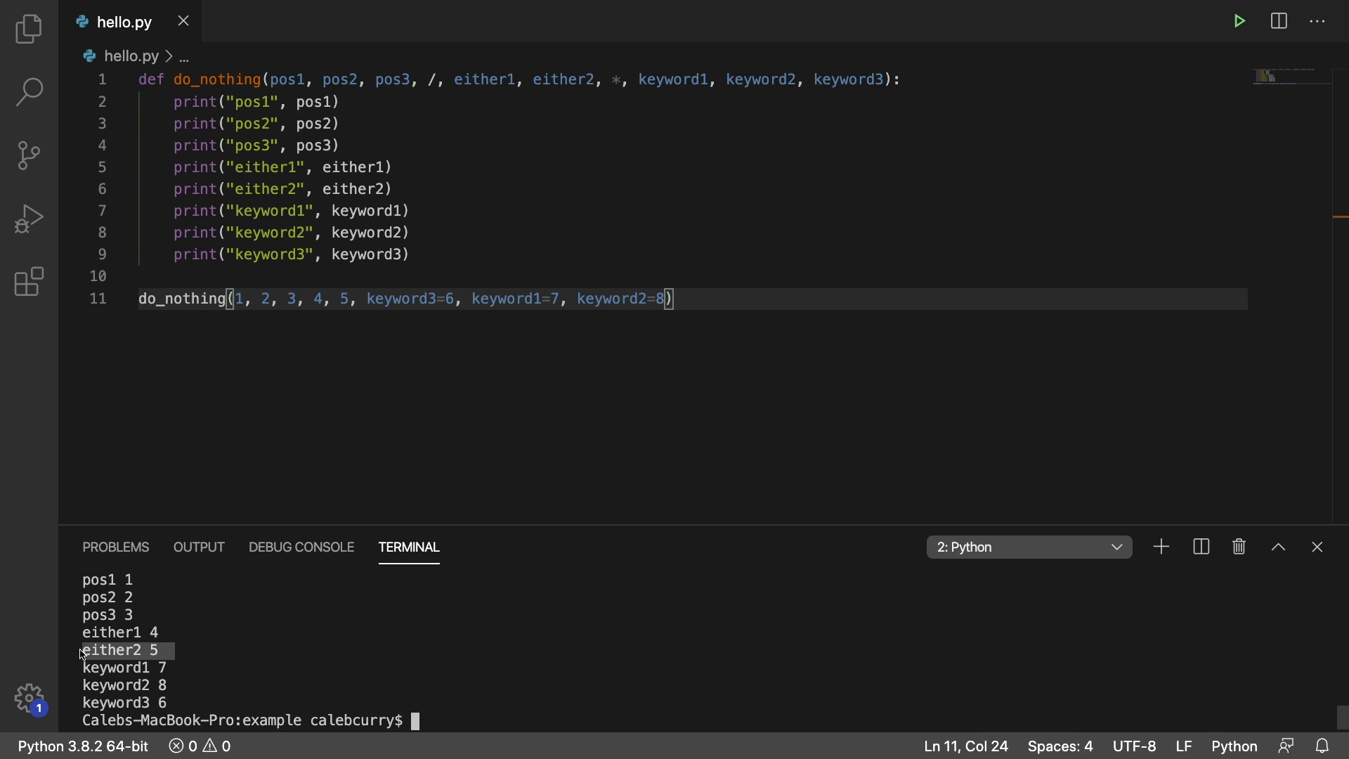
- Restore 'either2=' before 5 with undo and save hello.py
{"action": "left_click", "coordinate": [367, 300]}
{"action": "key", "text": "super+z"}
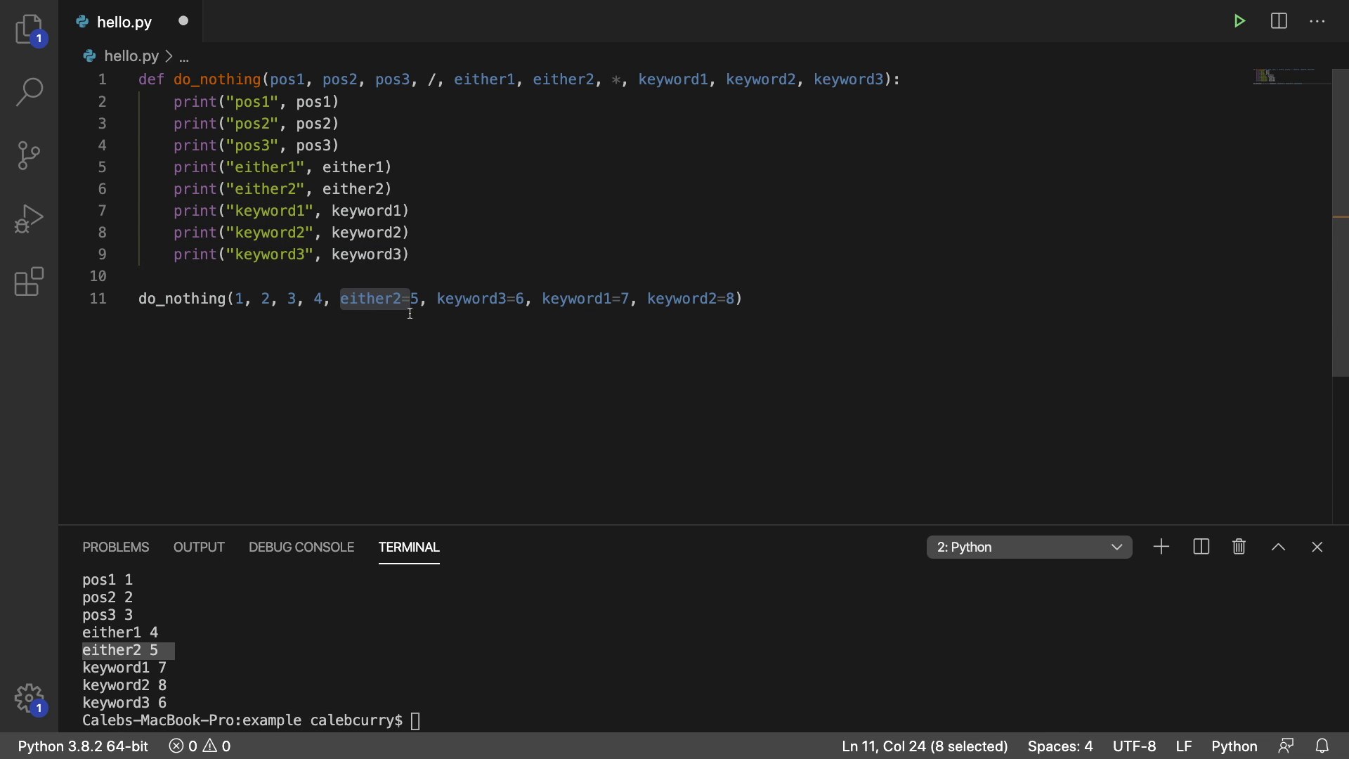
{"action": "left_click", "coordinate": [410, 314]}
{"action": "key", "text": "super+s"}
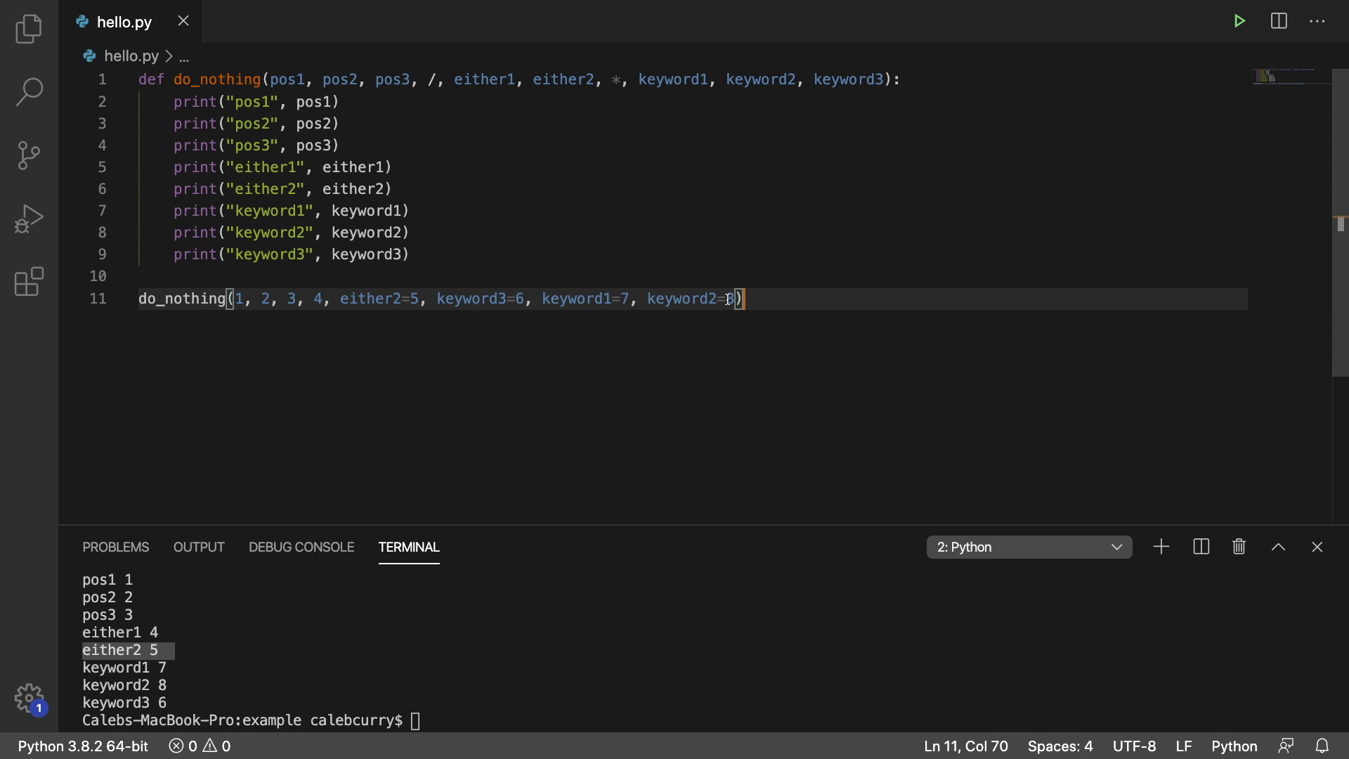
{"action": "left_click", "coordinate": [507, 299]}
{"action": "key", "text": "shift+alt+Left"}
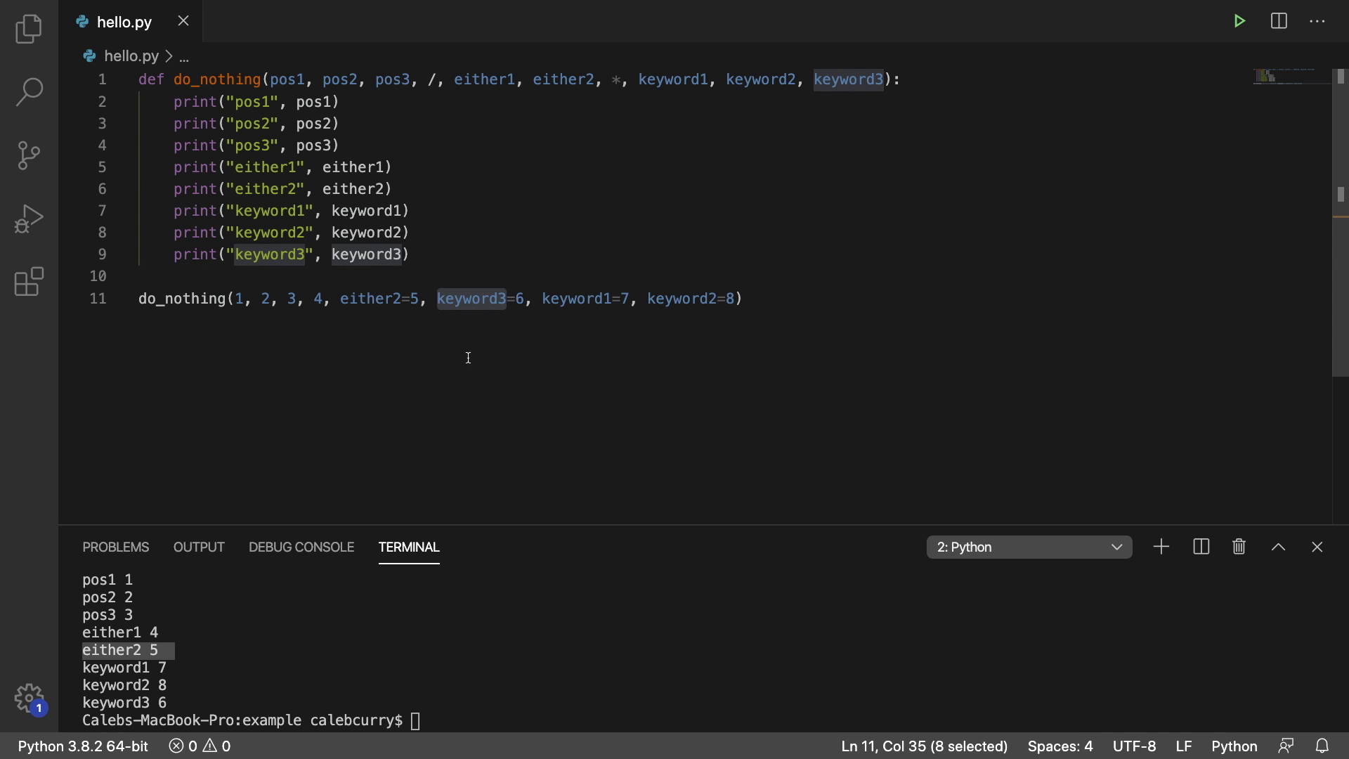
{"action": "left_click", "coordinate": [586, 298]}
{"action": "left_click", "coordinate": [717, 298]}
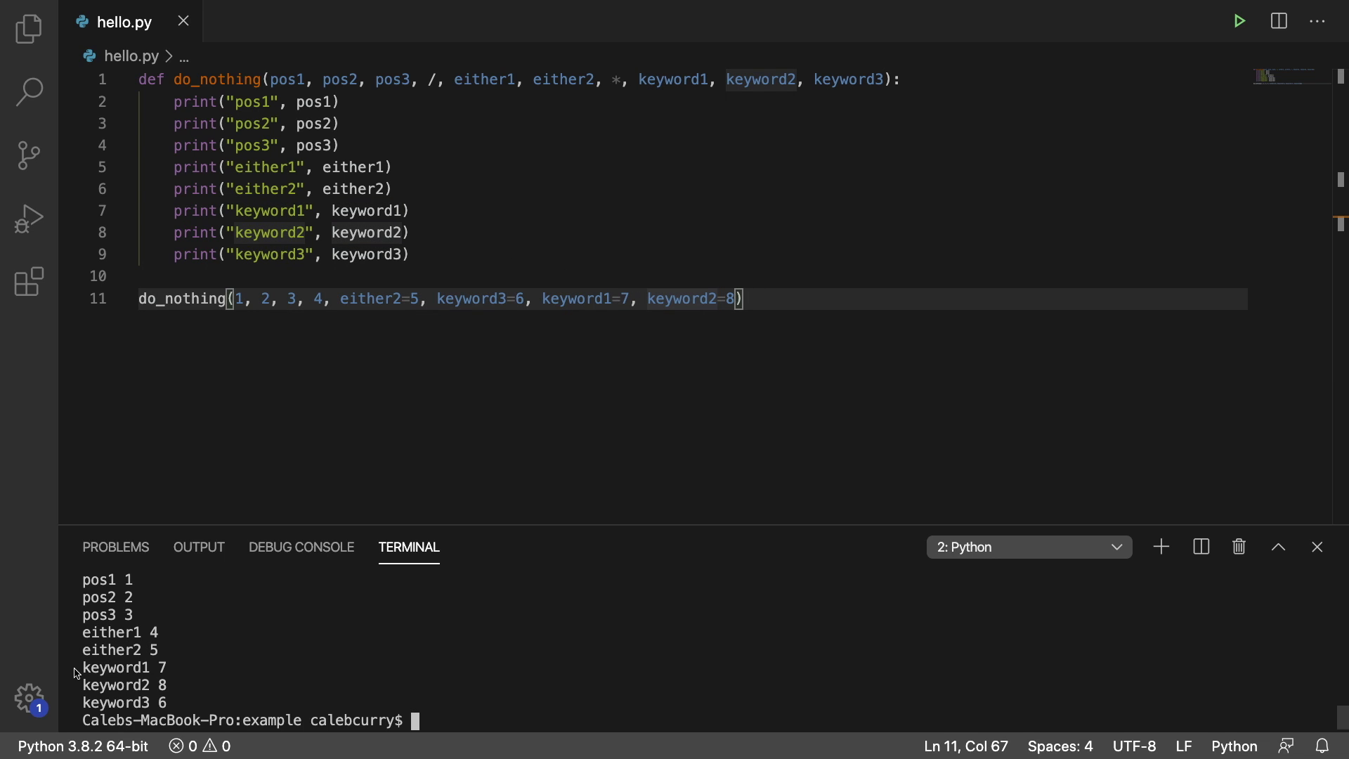
{"action": "left_click_drag", "start_coordinate": [82, 667], "coordinate": [161, 668]}
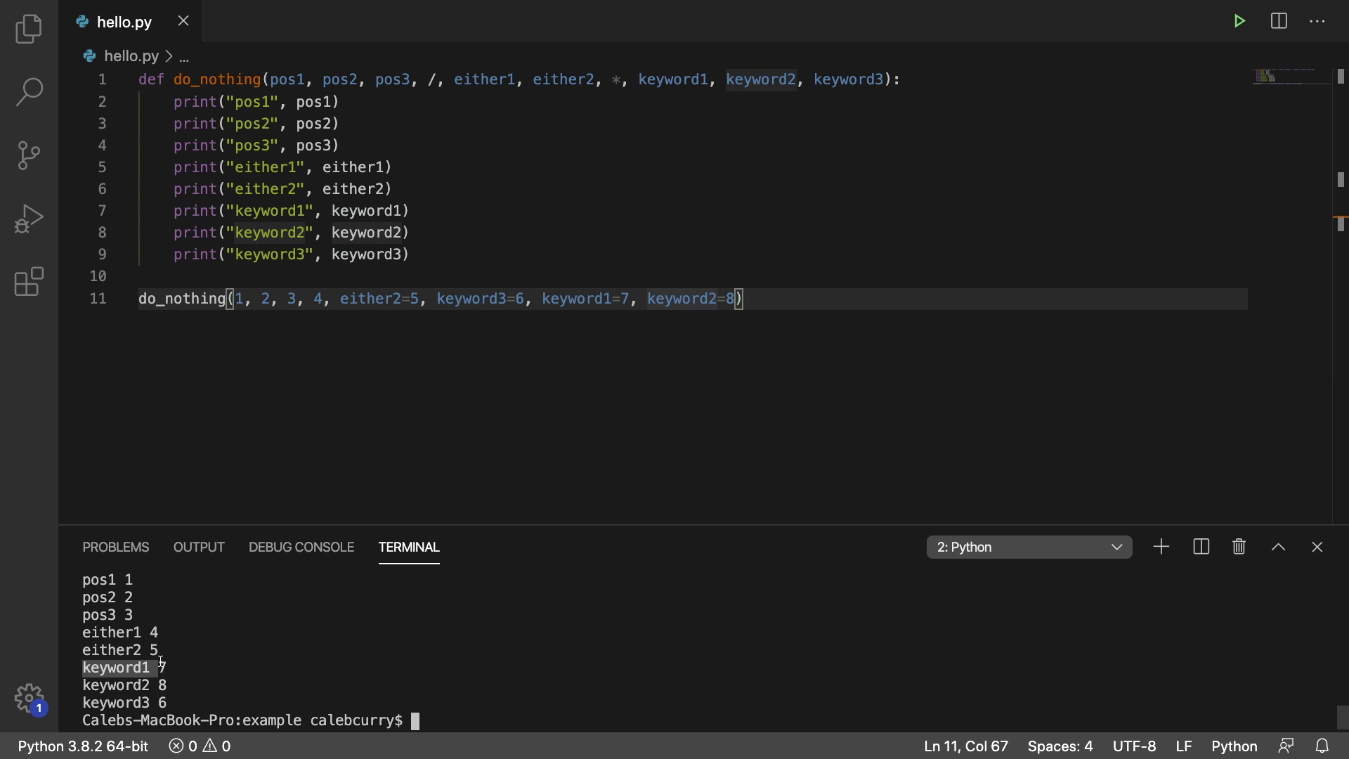
{"action": "left_click", "coordinate": [161, 667]}
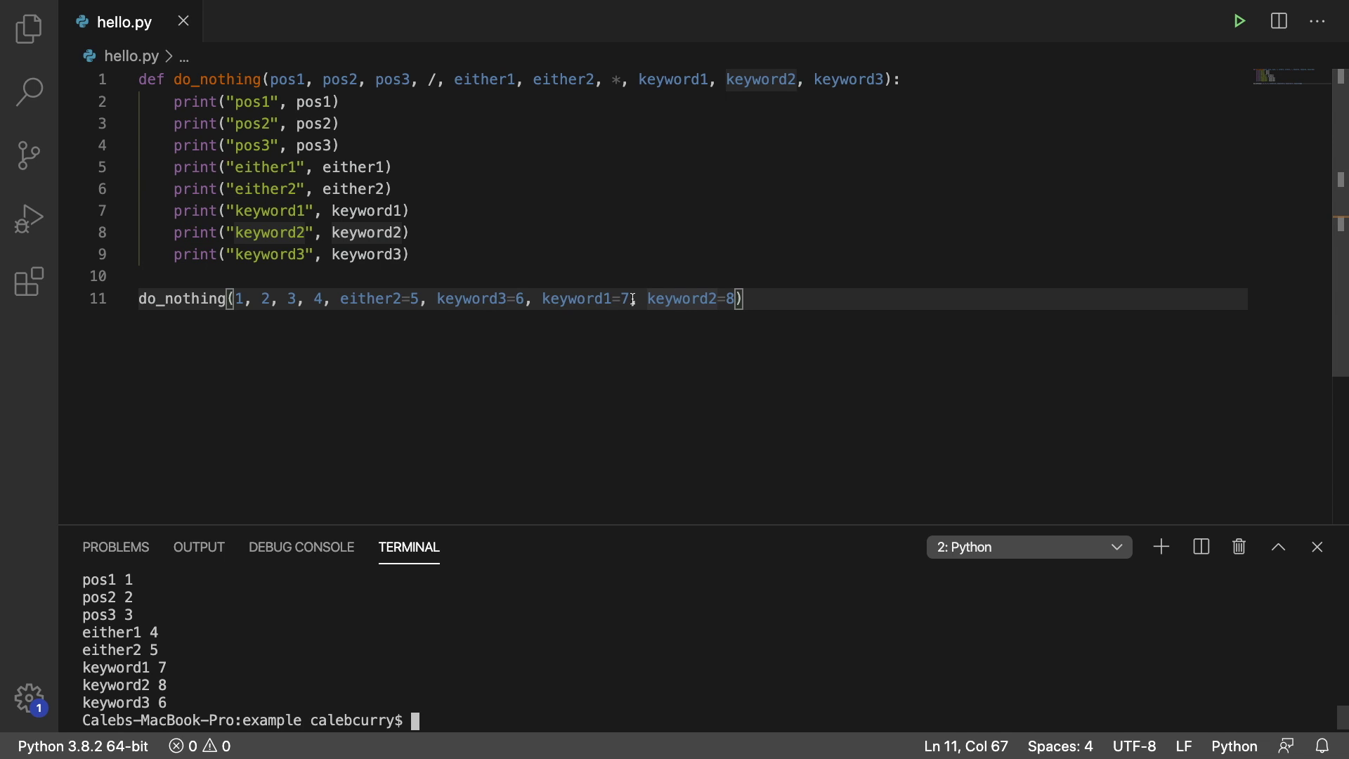
- Move keyword1=7 before the positional 3, run to get a SyntaxError, then undo once
{"action": "left_click_drag", "start_coordinate": [633, 299], "coordinate": [529, 298]}
{"action": "key", "text": "BackSpace"}
{"action": "left_click", "coordinate": [281, 298]}
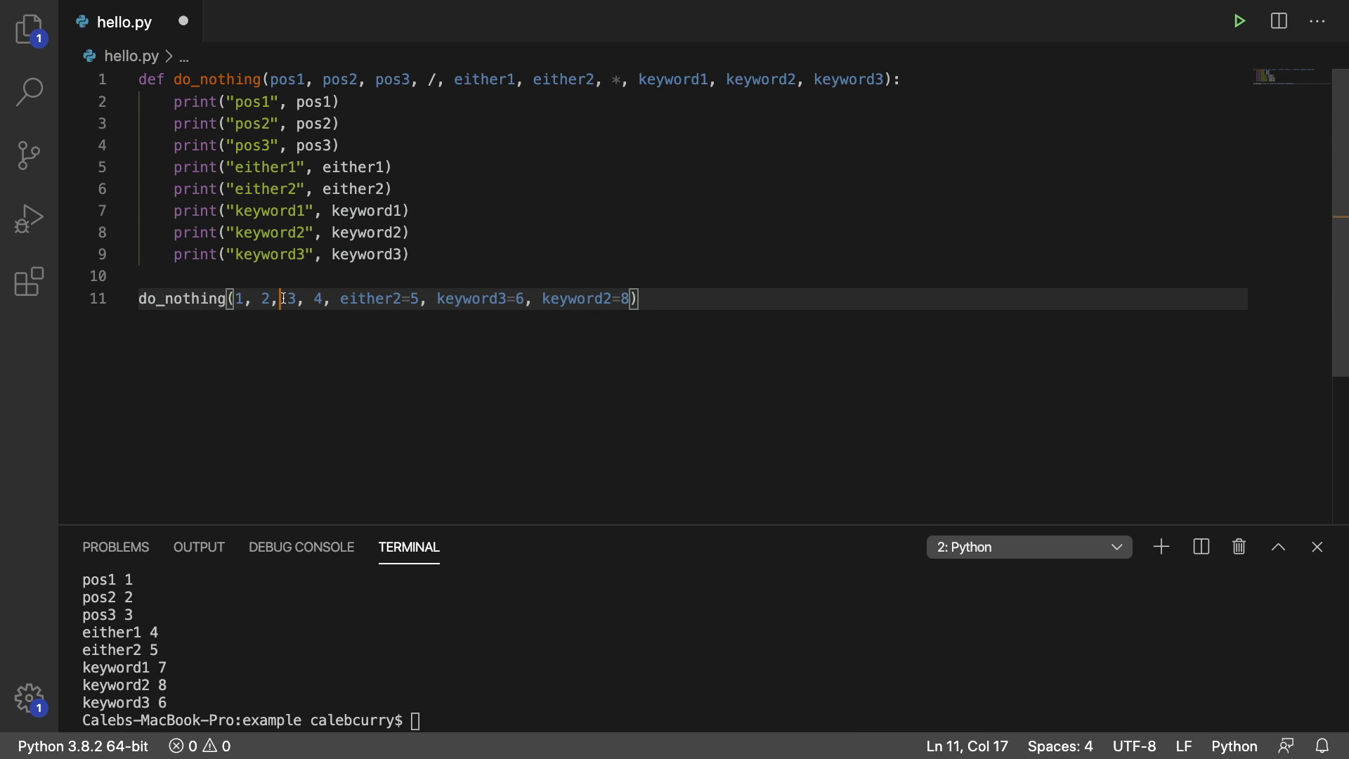
{"action": "type", "text": "keyword1=7,"}
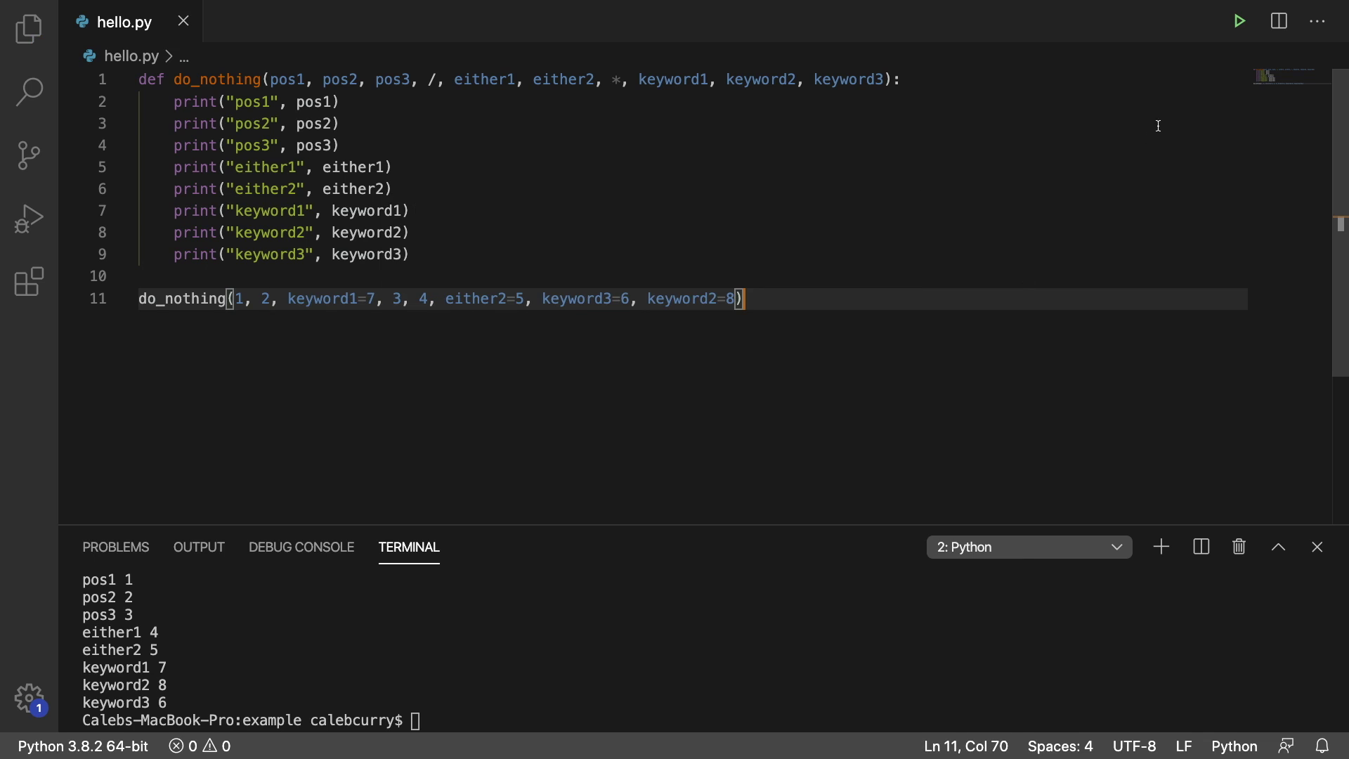
{"action": "left_click", "coordinate": [1229, 26]}
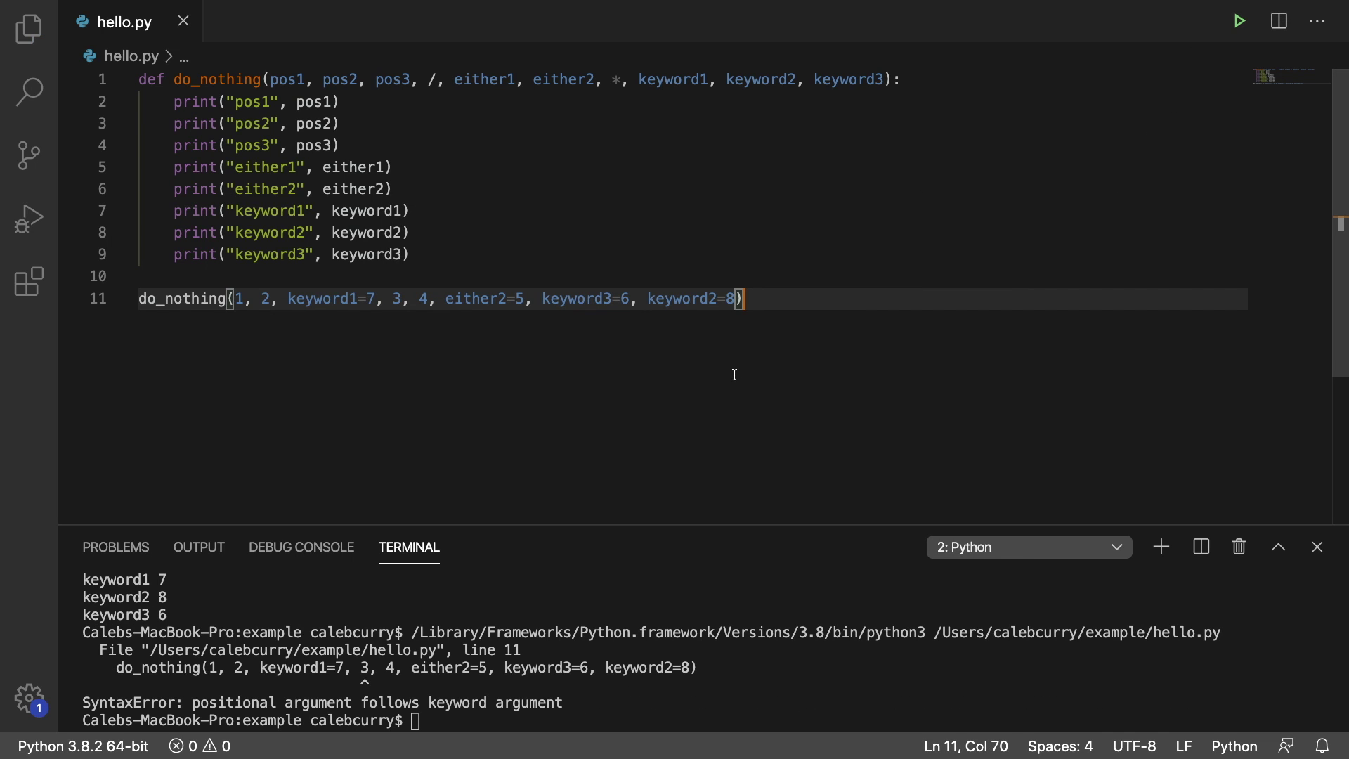
{"action": "key", "text": "super+z"}
{"action": "key", "text": "super+z"}
{"action": "type", "text": ","}
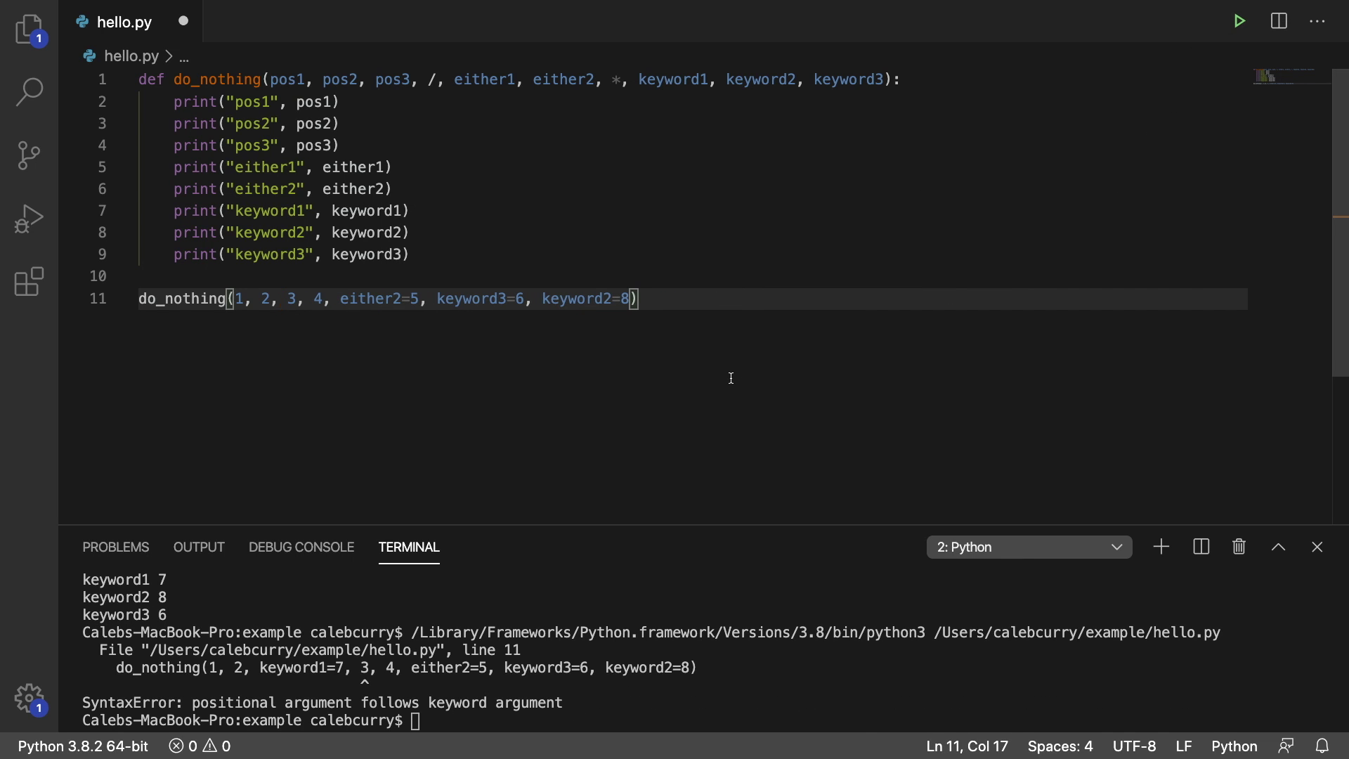
- Redo keyword1=7 after keyword3=6, save, then highlight the parameter groups and either2=5
{"action": "key", "text": "super+shift+z"}
{"action": "key", "text": "super+s"}
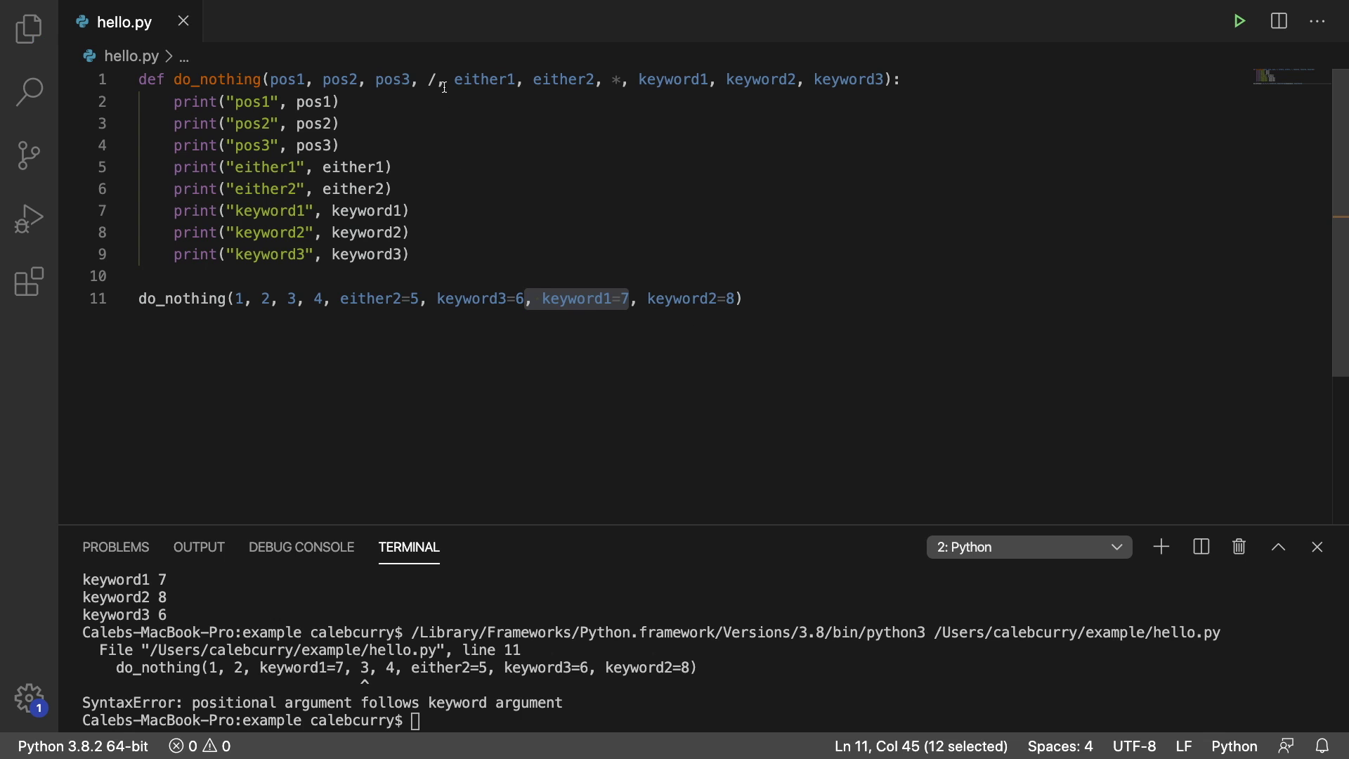
{"action": "left_click_drag", "start_coordinate": [428, 83], "coordinate": [270, 86]}
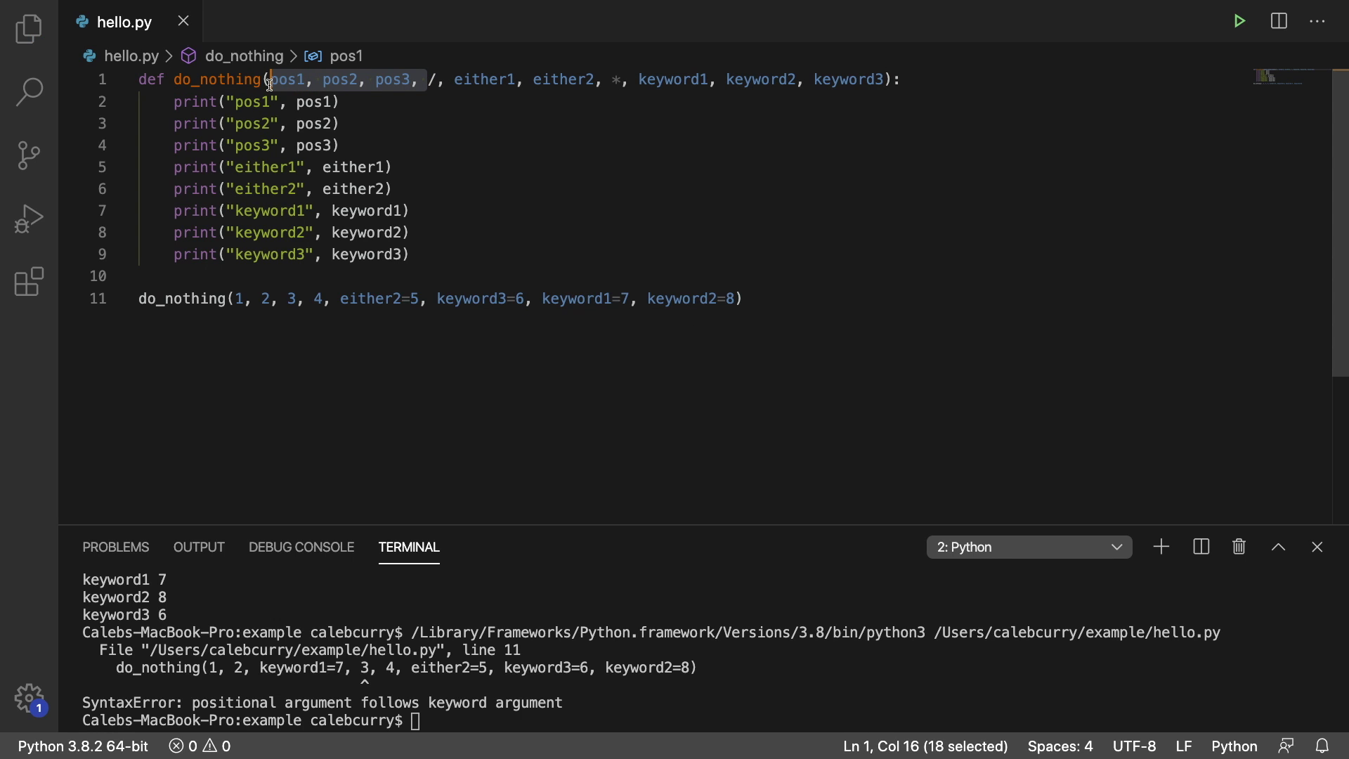
{"action": "left_click_drag", "start_coordinate": [602, 82], "coordinate": [455, 84]}
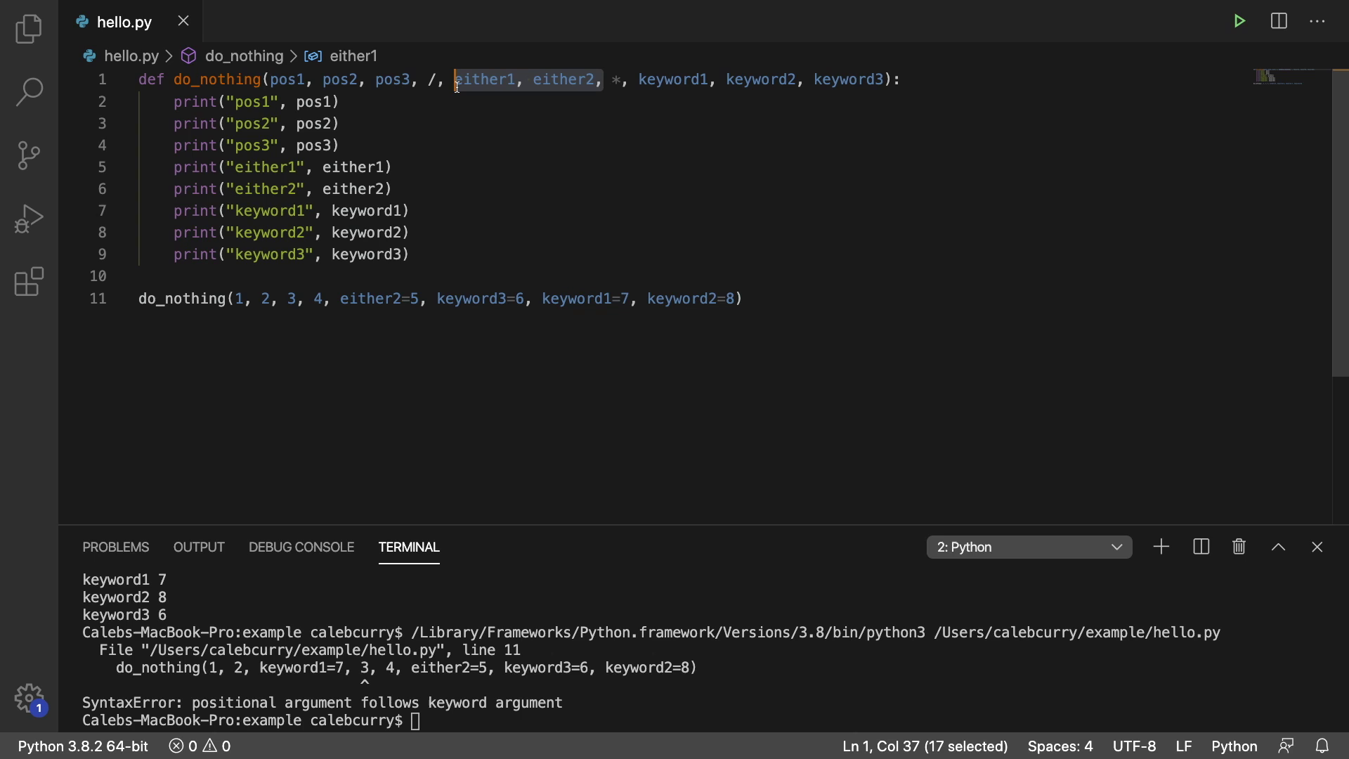
{"action": "left_click", "coordinate": [613, 85]}
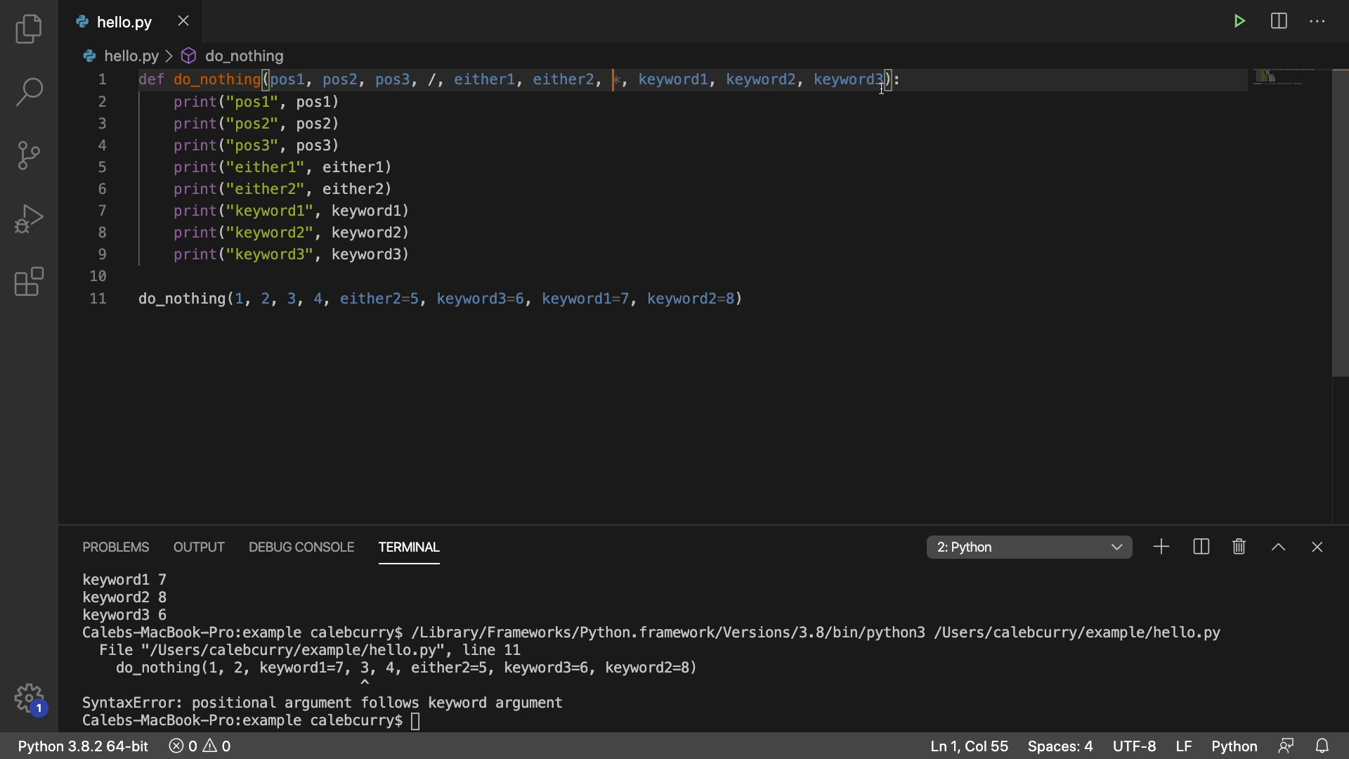
{"action": "left_click_drag", "start_coordinate": [418, 298], "coordinate": [341, 301]}
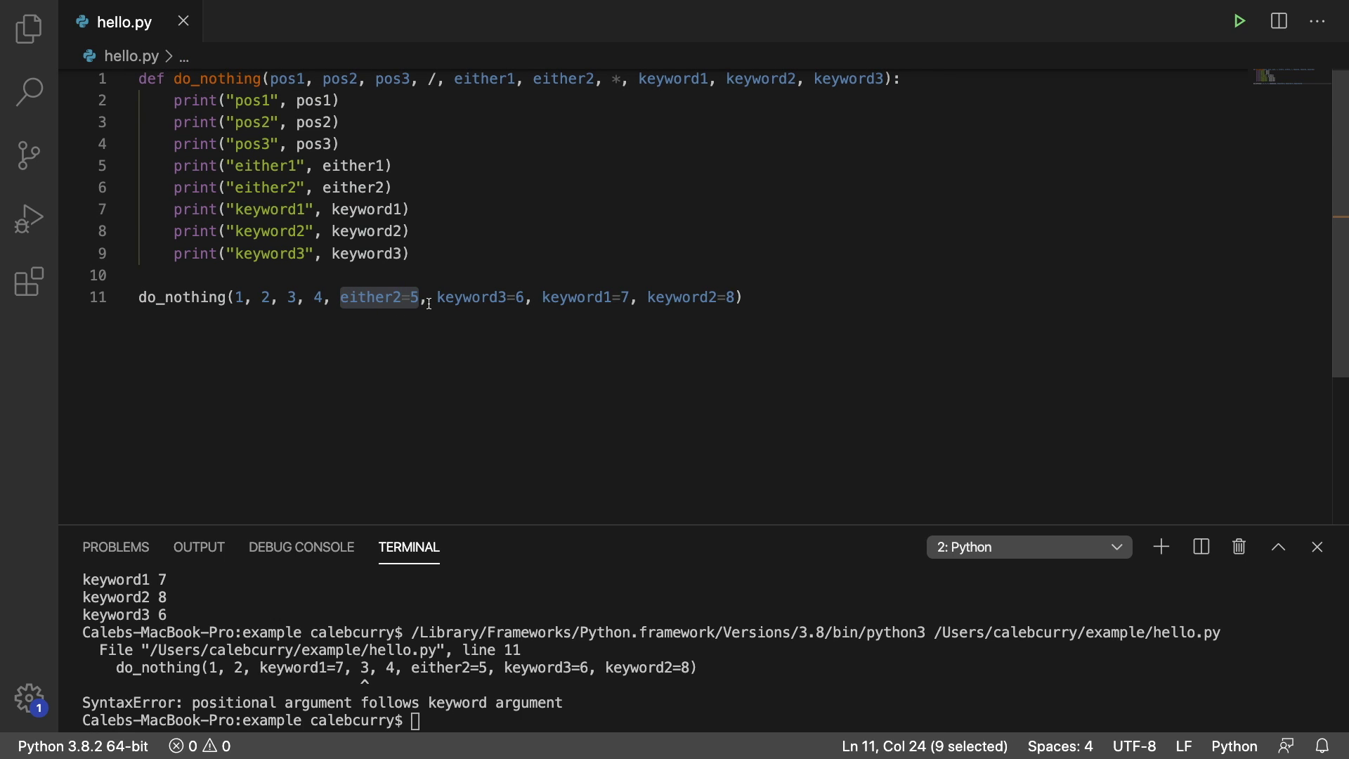
{"action": "left_click", "coordinate": [945, 300]}
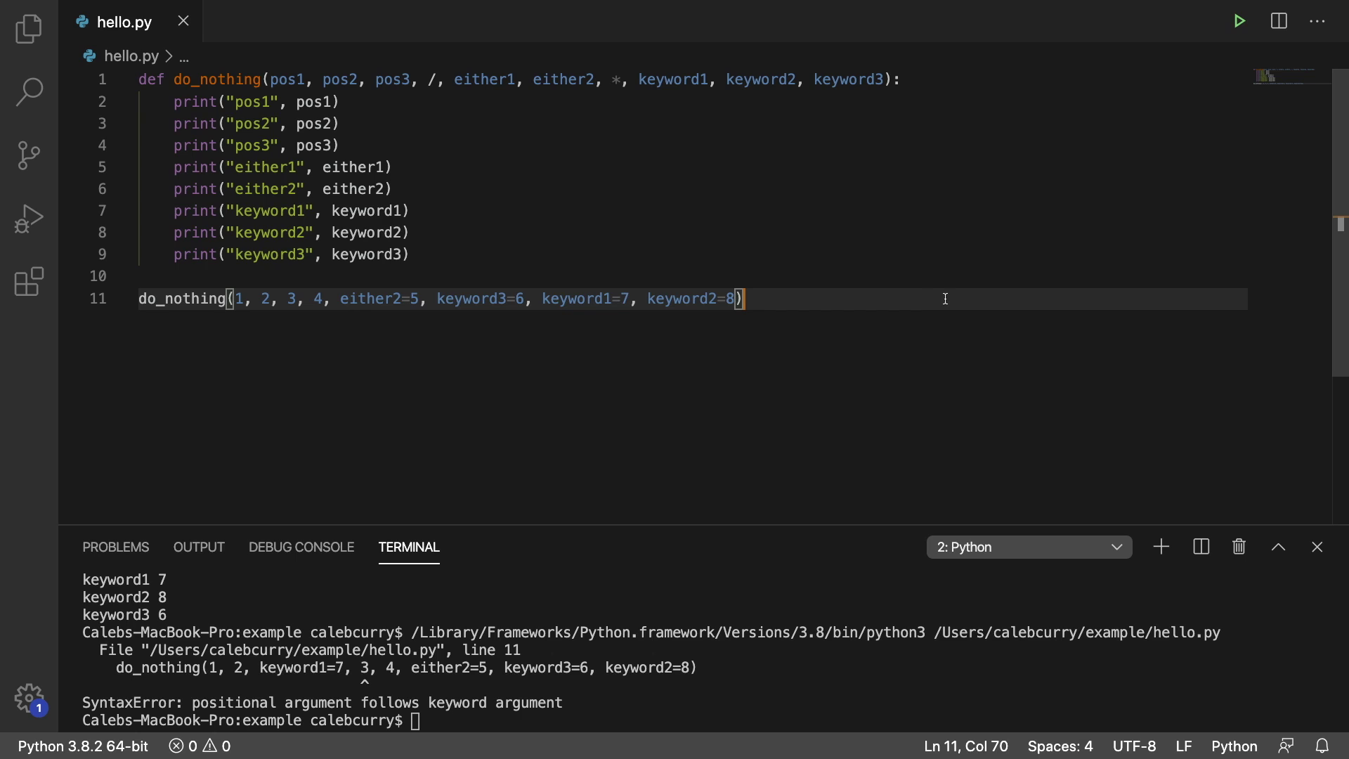